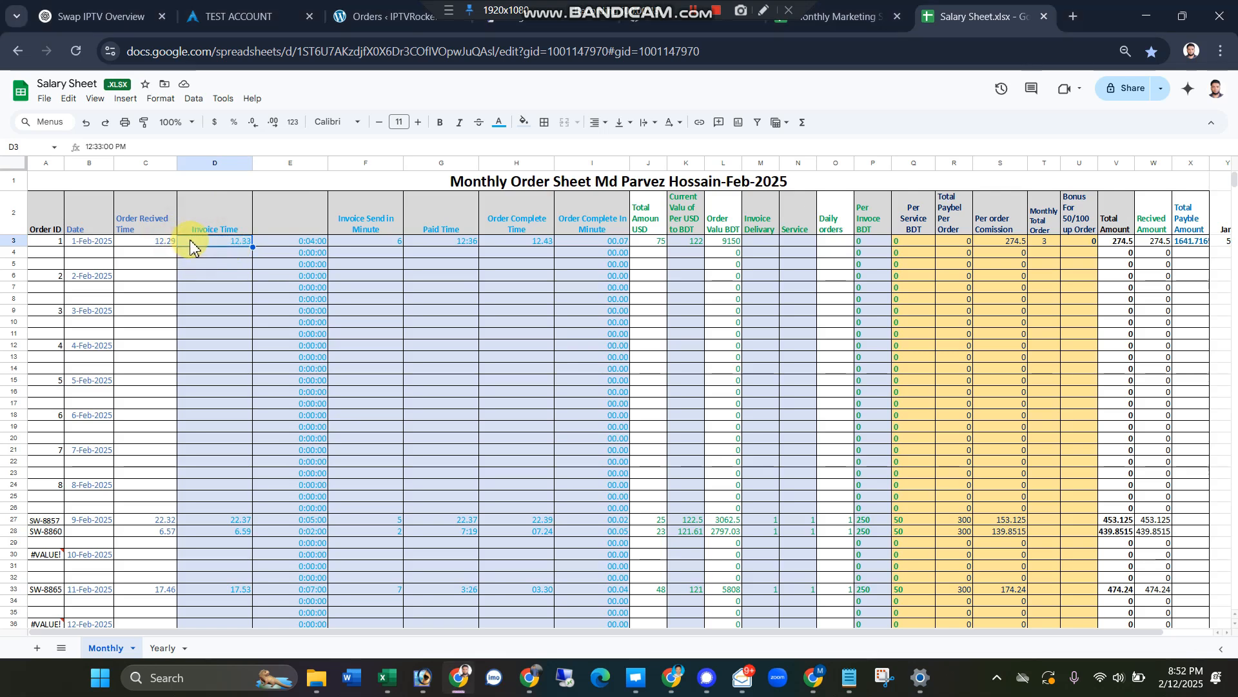
Step: For the 1-Feb-2025 order in row 3, re-enter the Invoice Time as 12:33 and set Invoice Send in Minute to 4
key(Delete)
text(12)
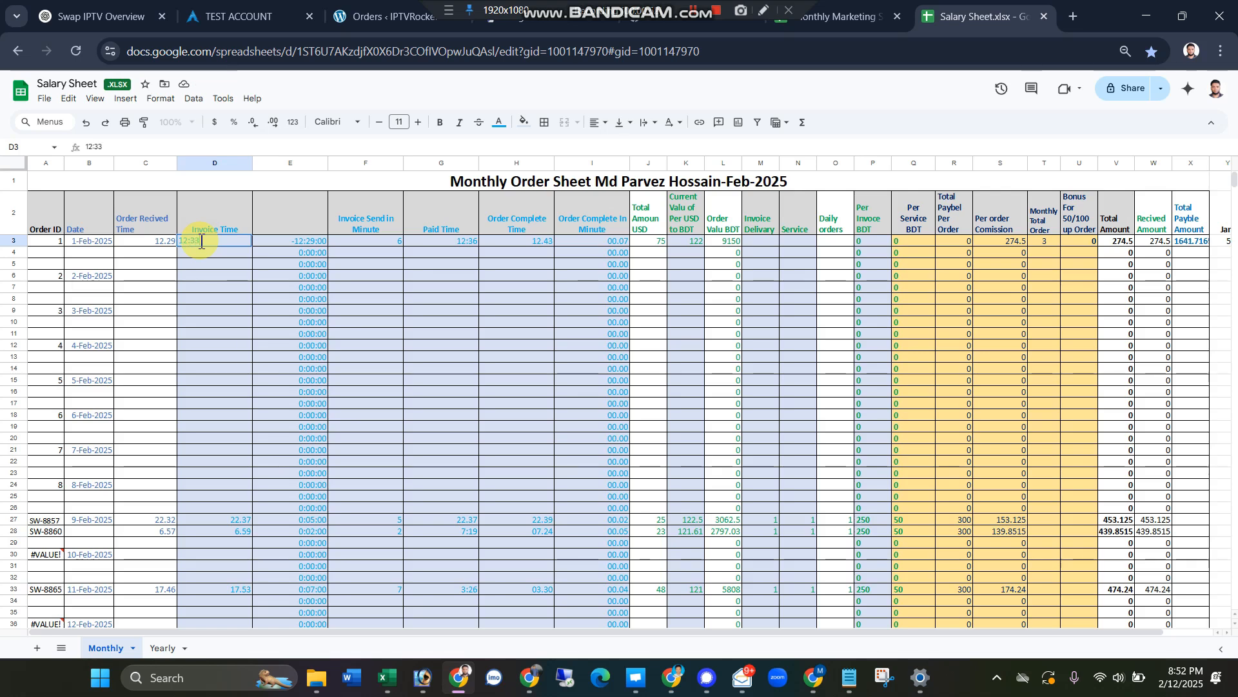
click(211, 322)
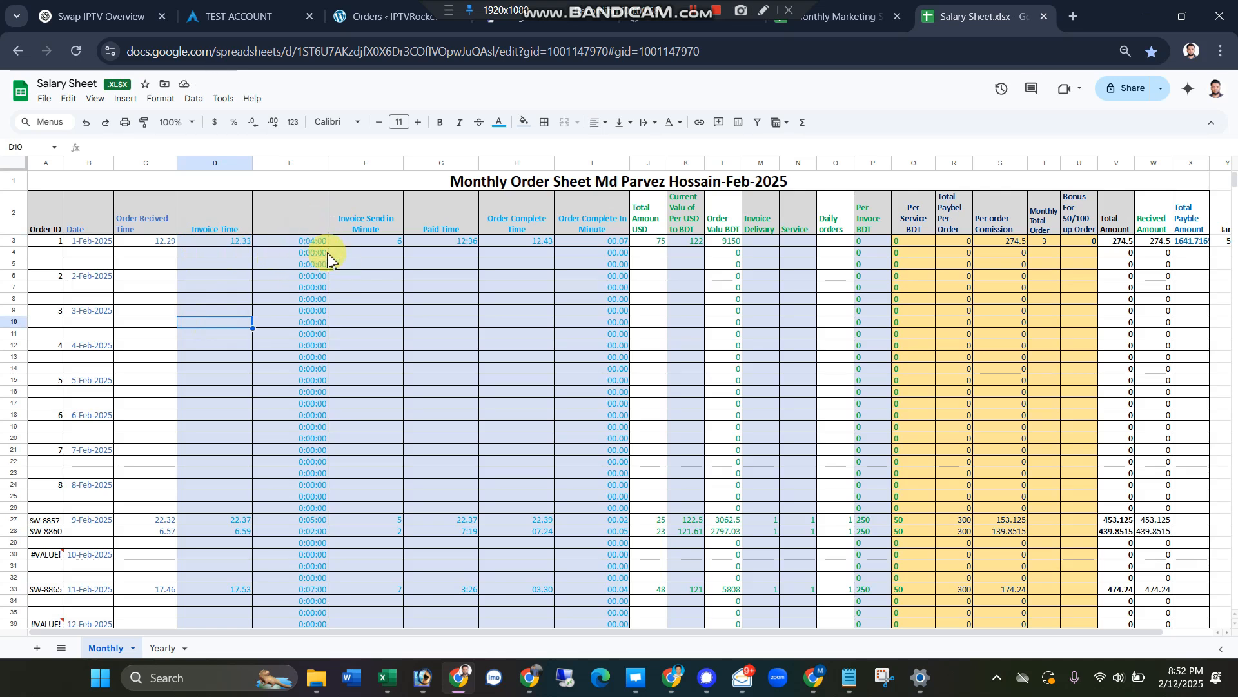
click(378, 243)
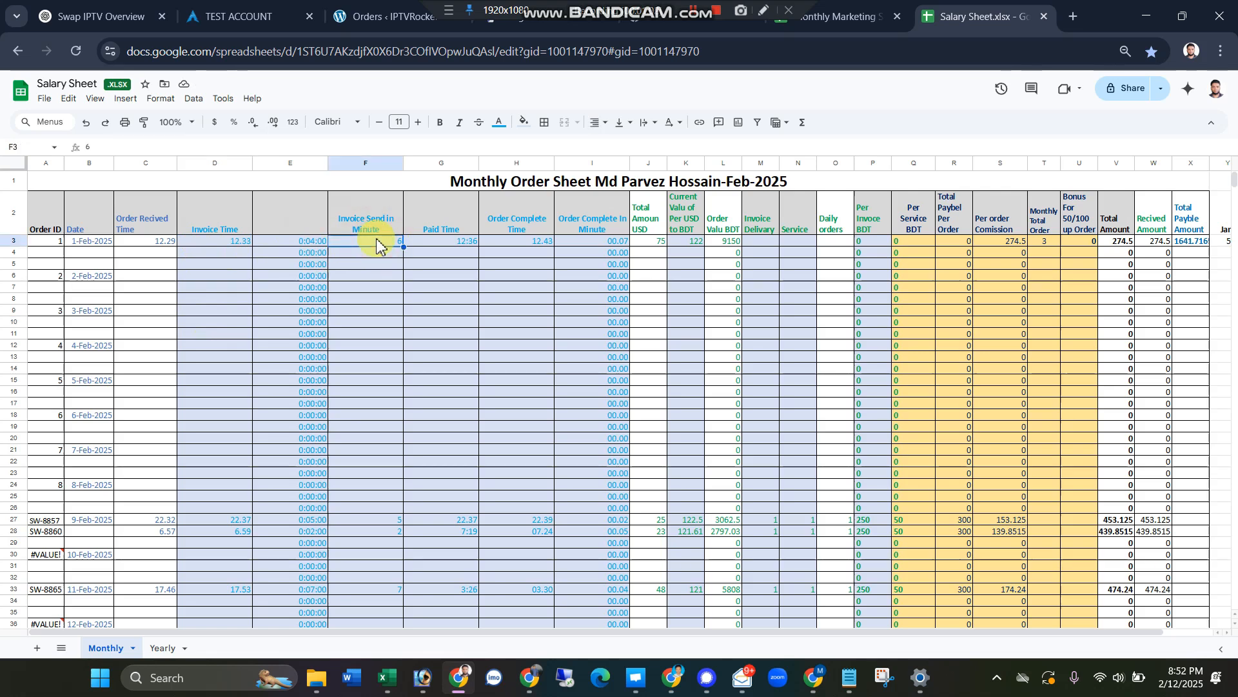
text(4)
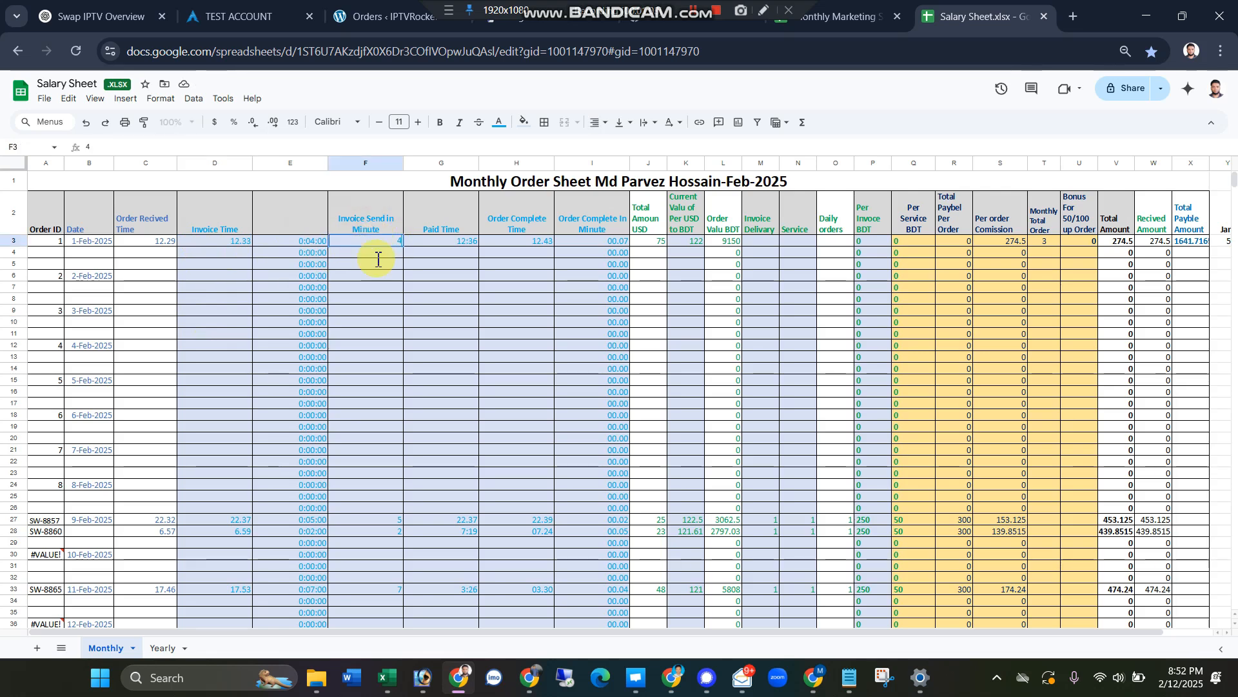
click(374, 290)
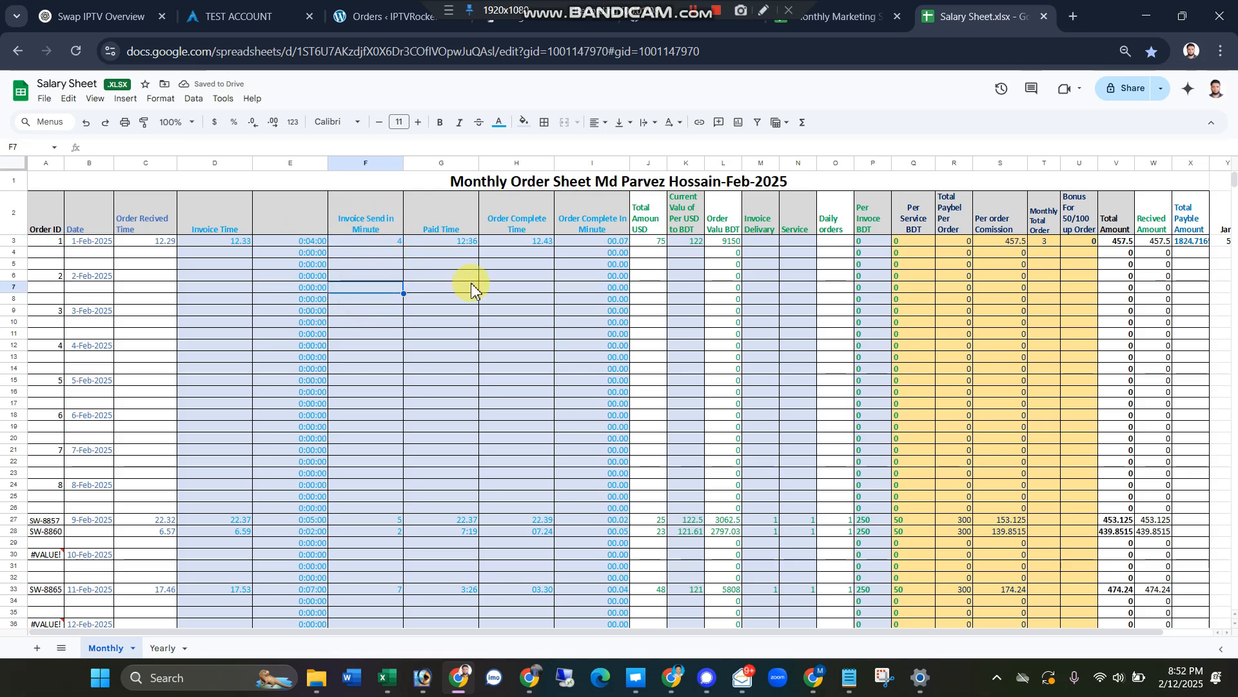
Step: Examine the first order's paid and completion times, USD amount, exchange rate and the formula behind its order value in BDT
click(449, 246)
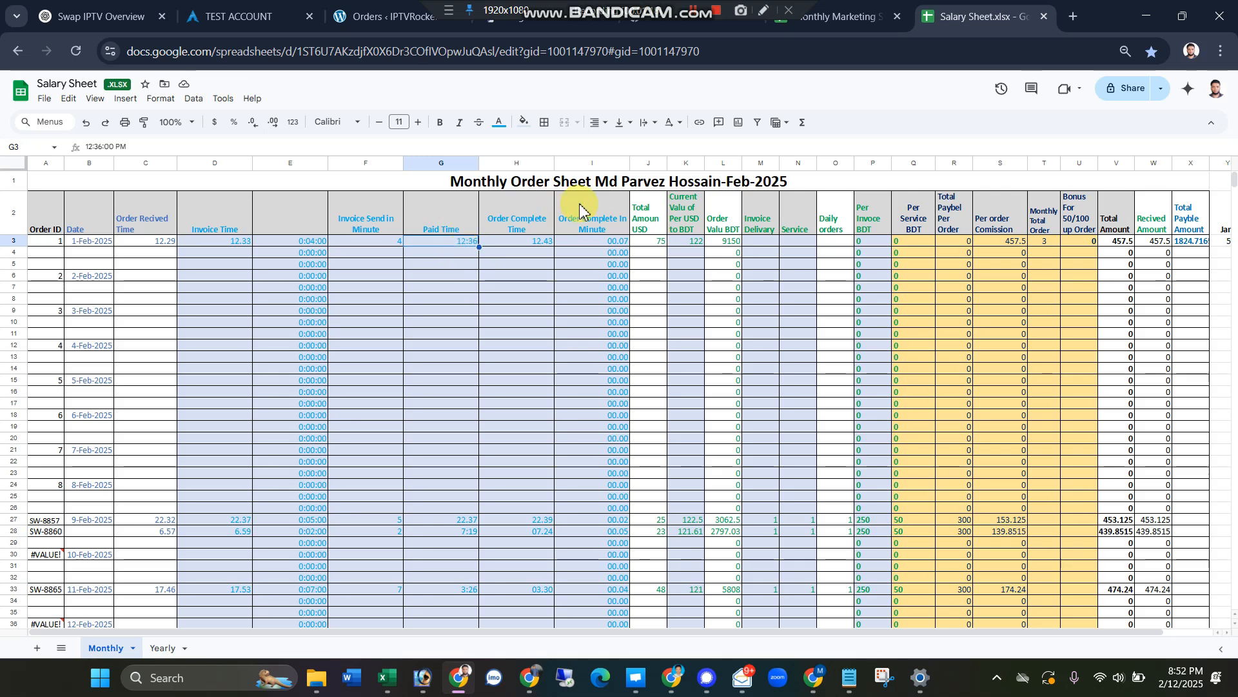
click(507, 279)
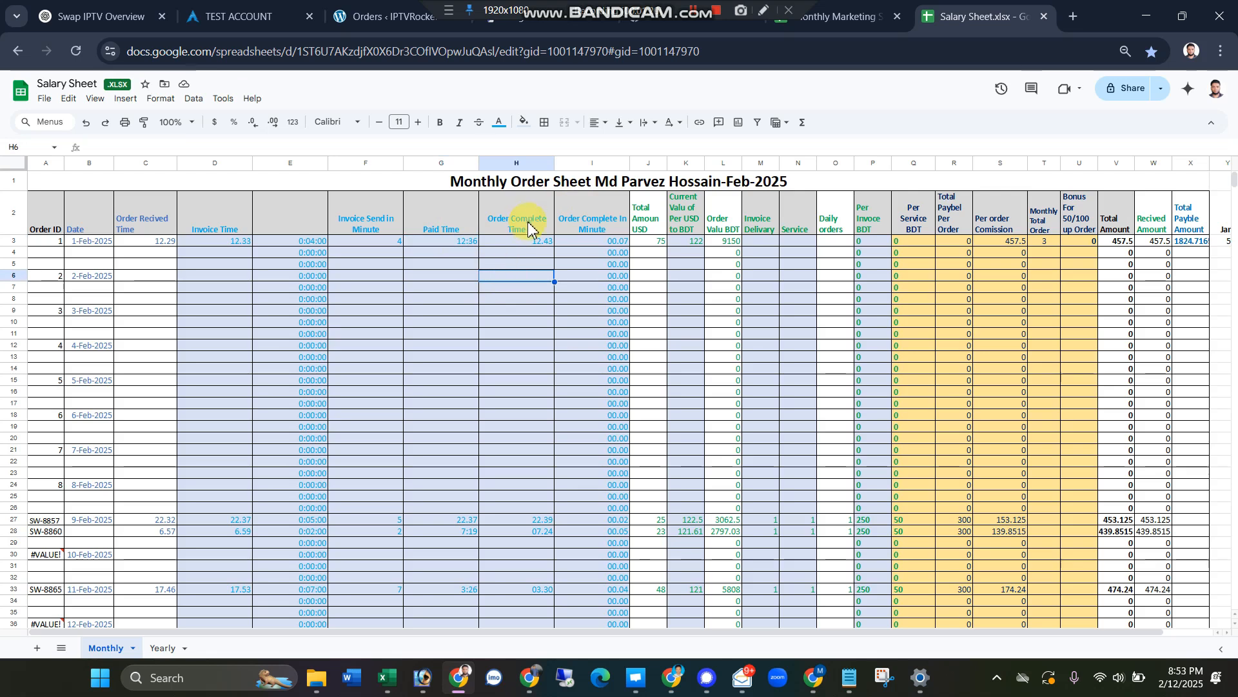
click(595, 289)
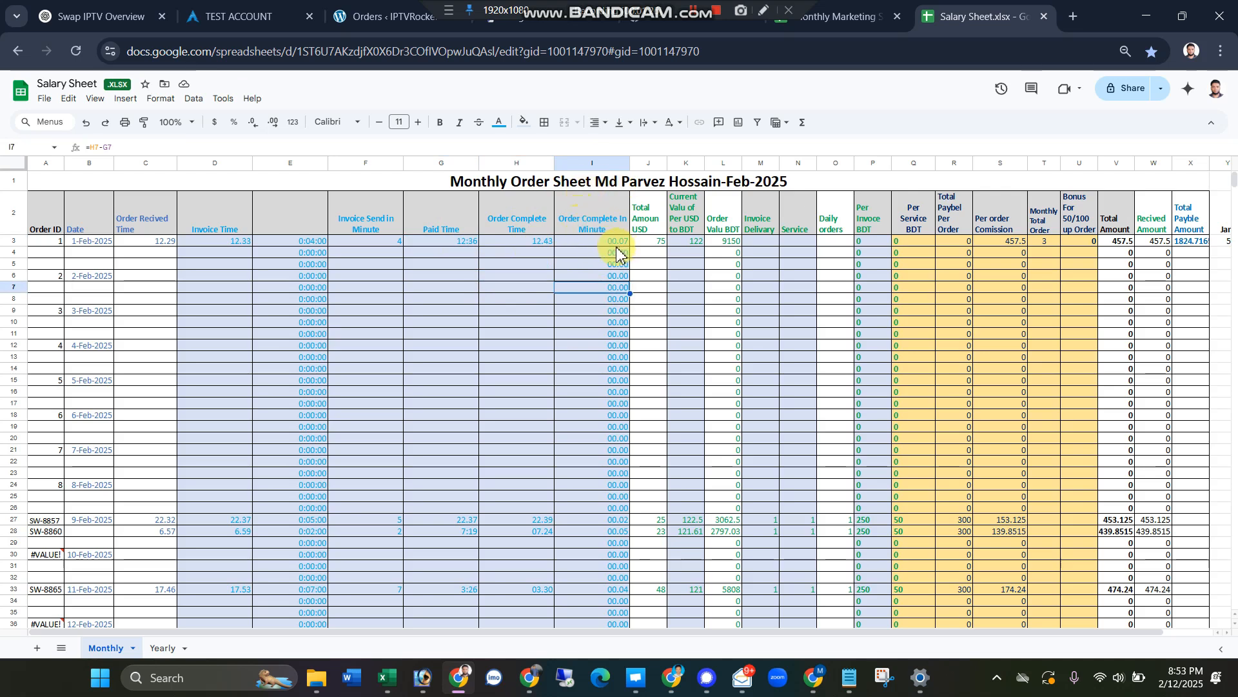
click(416, 285)
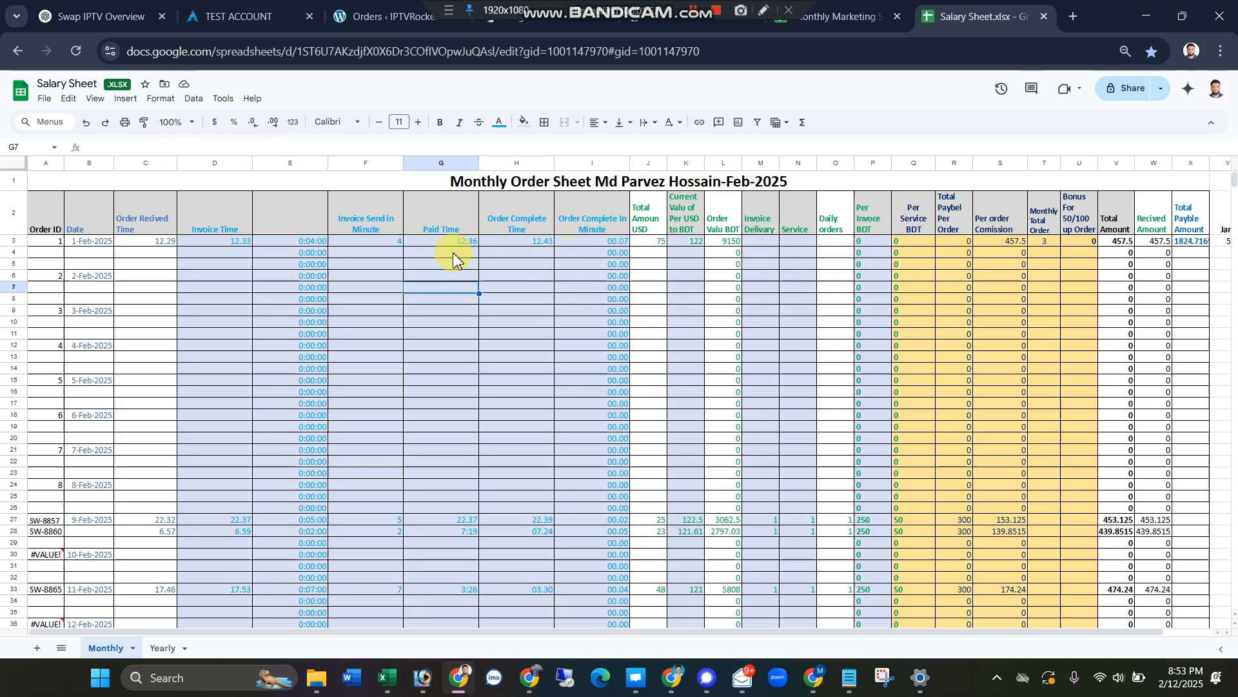
click(648, 243)
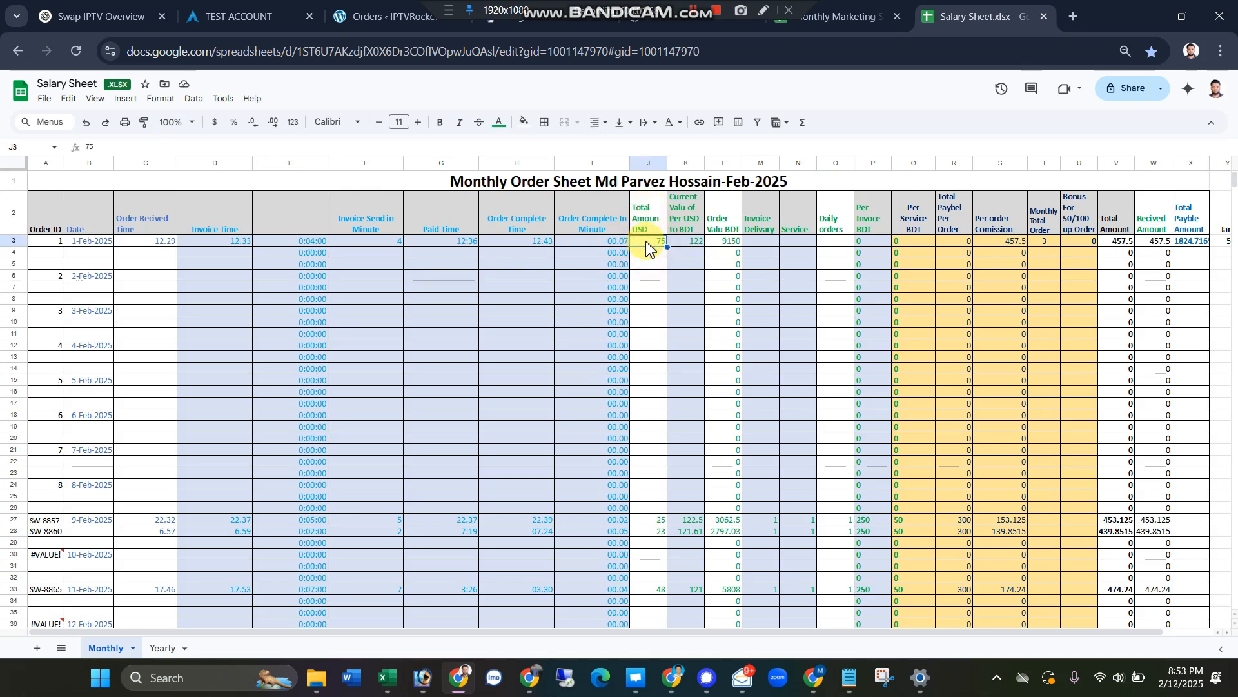
click(688, 265)
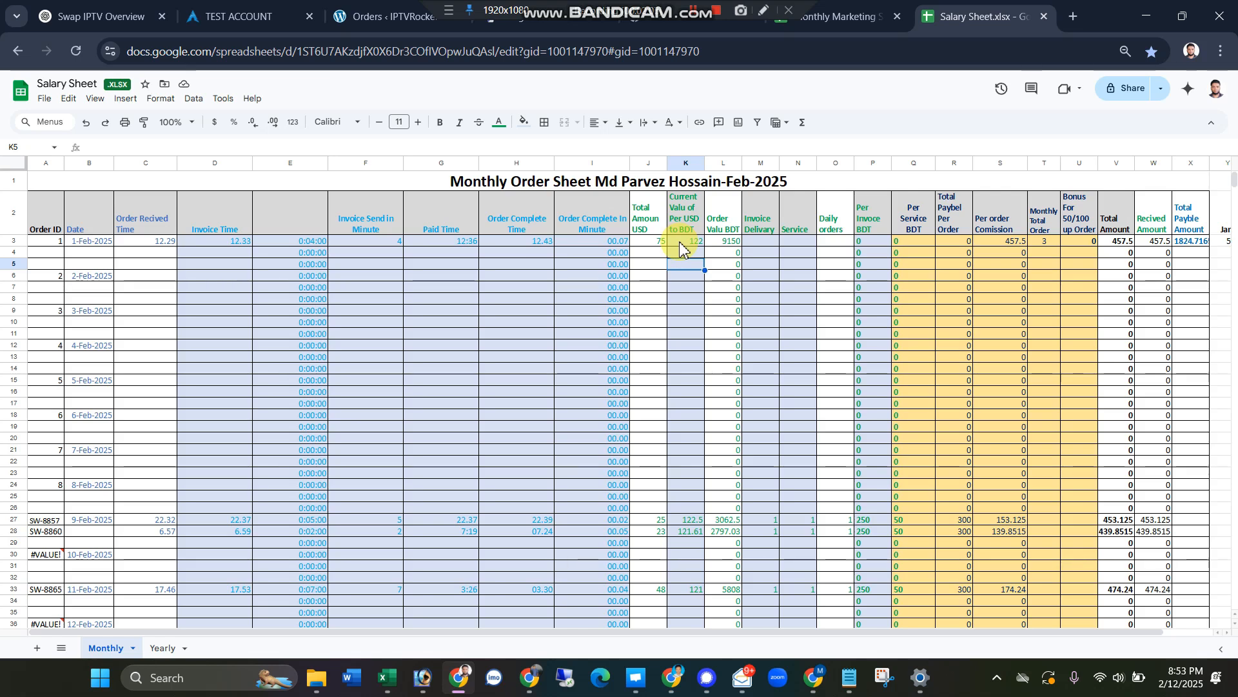
click(735, 243)
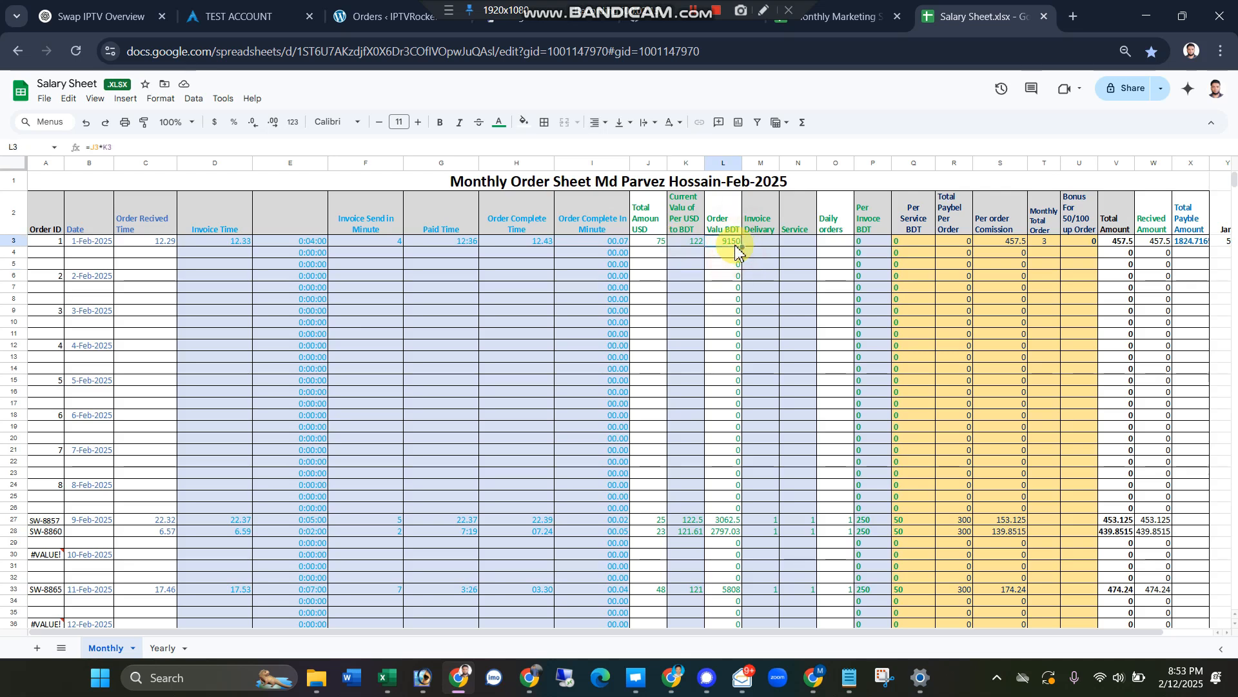
click(791, 277)
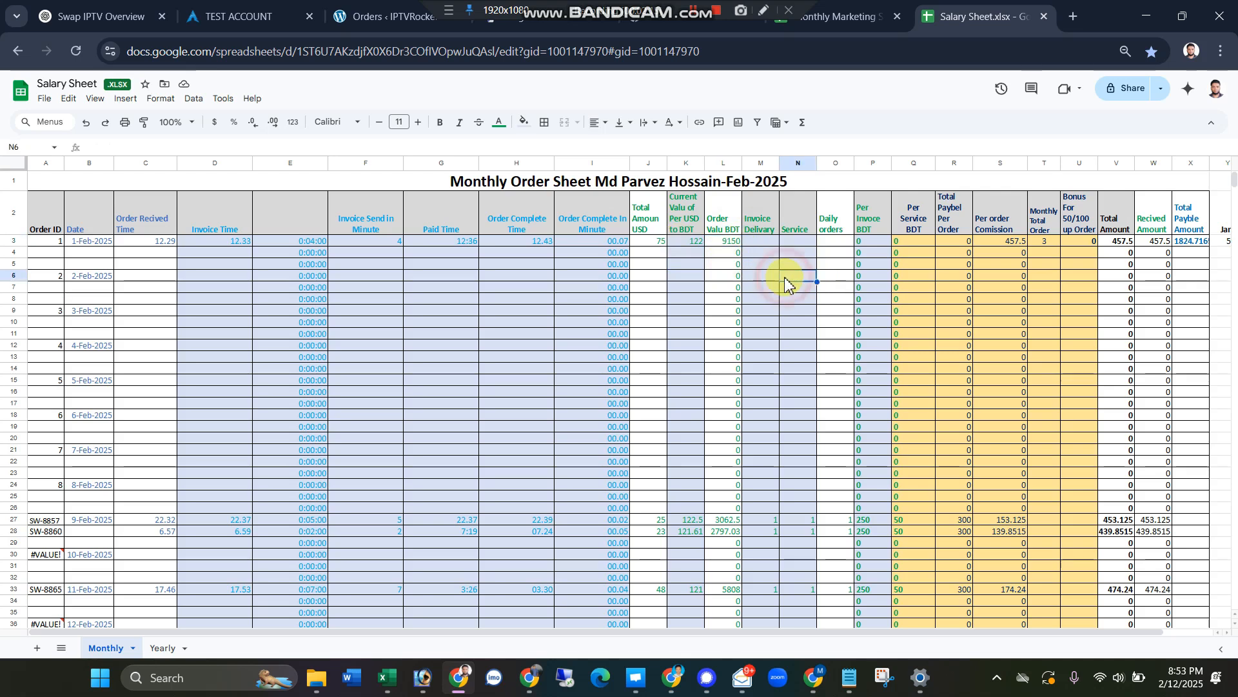
Step: Enter 1 as the Invoice Delivery value for the 1-Feb-2025 order in row 3
double_click(753, 233)
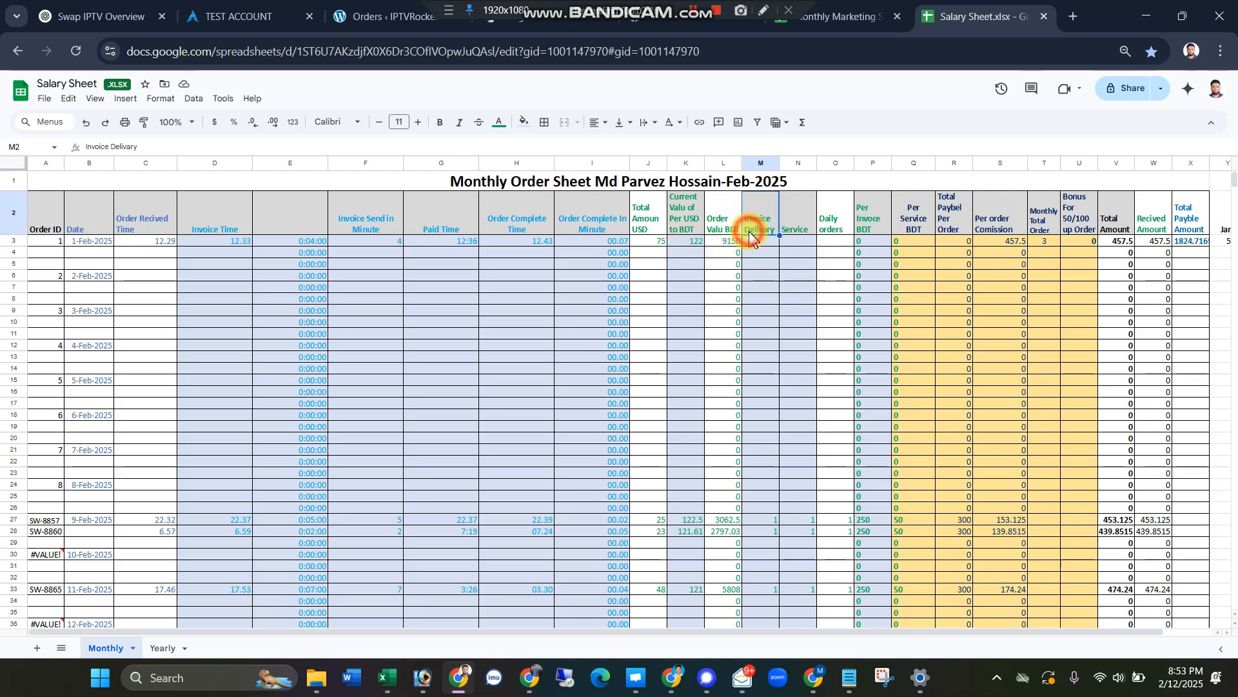
click(759, 266)
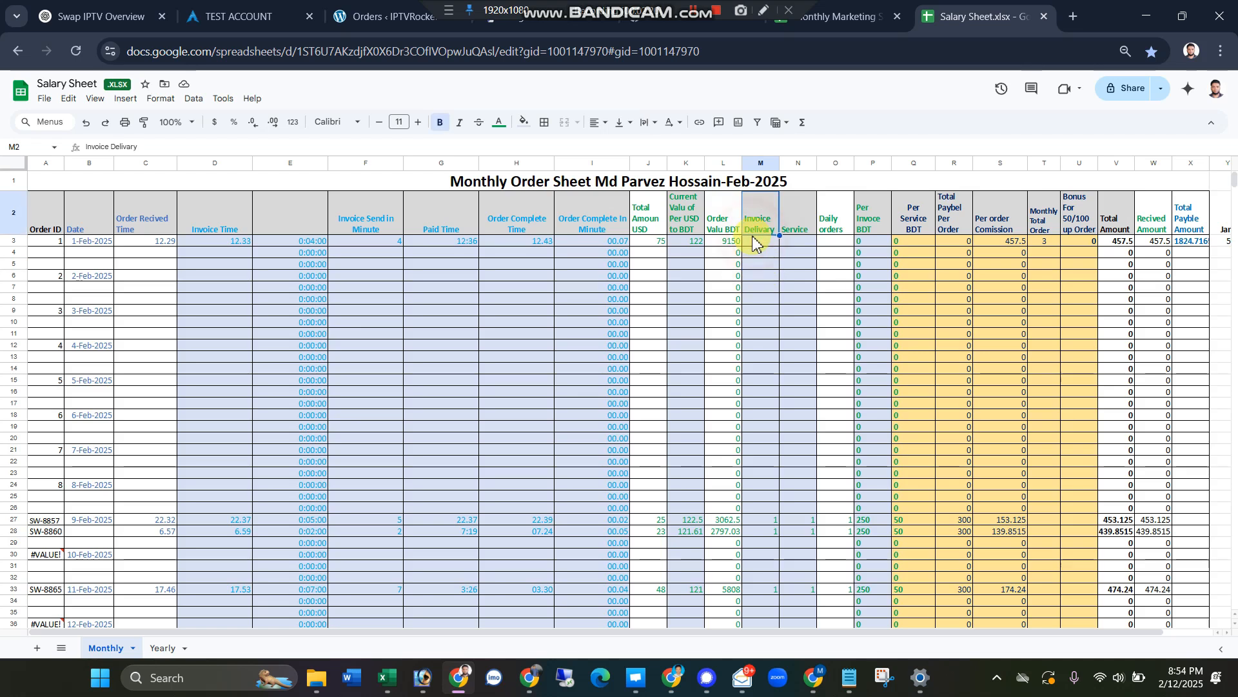
click(754, 243)
text(1)
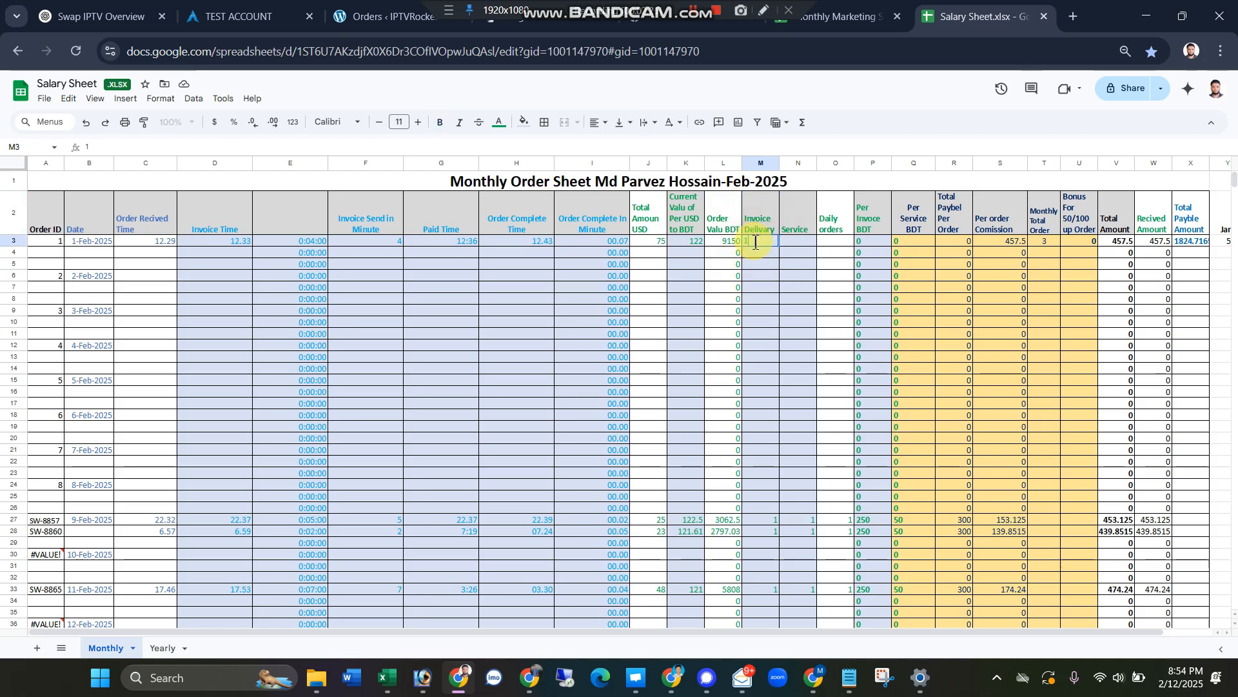
click(761, 299)
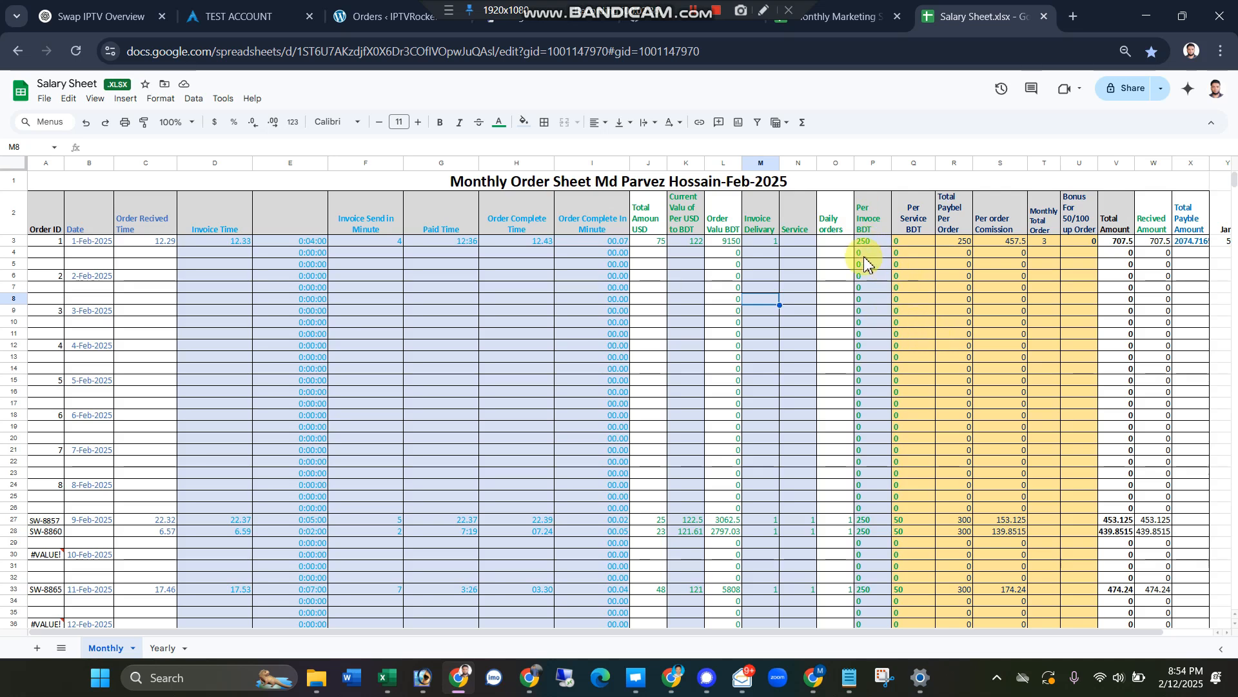
Step: Enter 0 as the Service value for the 1-Feb-2025 order and replace it with 1
click(788, 241)
text(0)
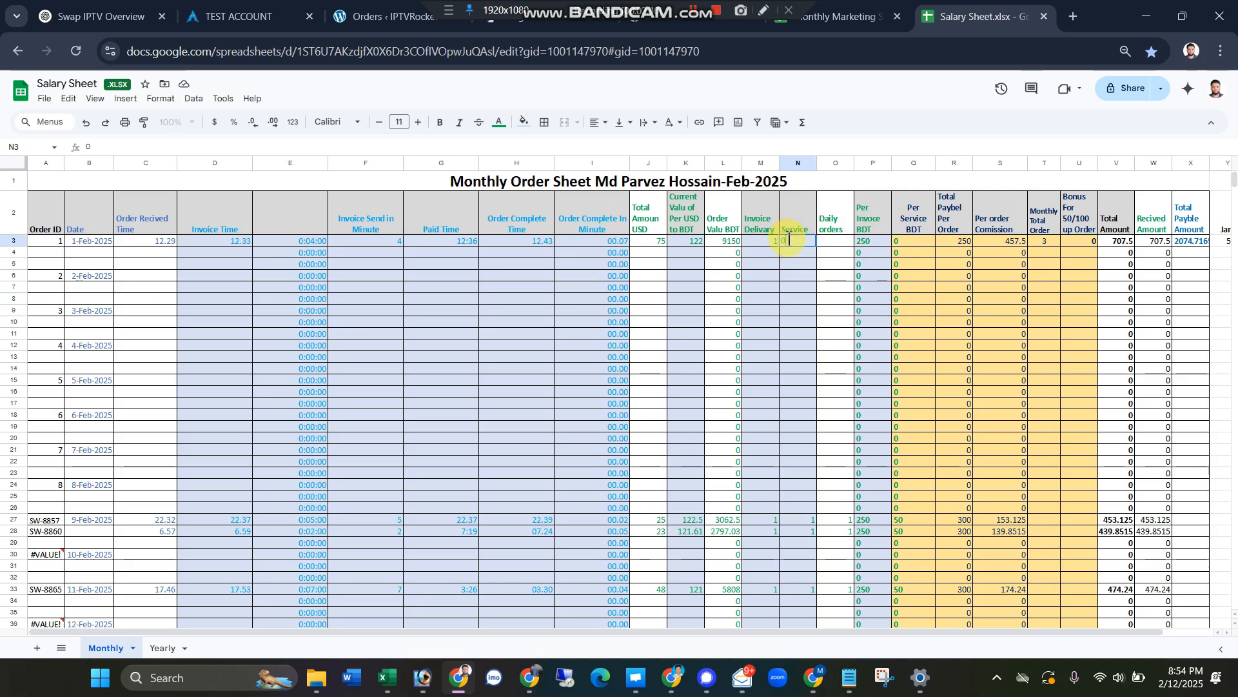
click(798, 279)
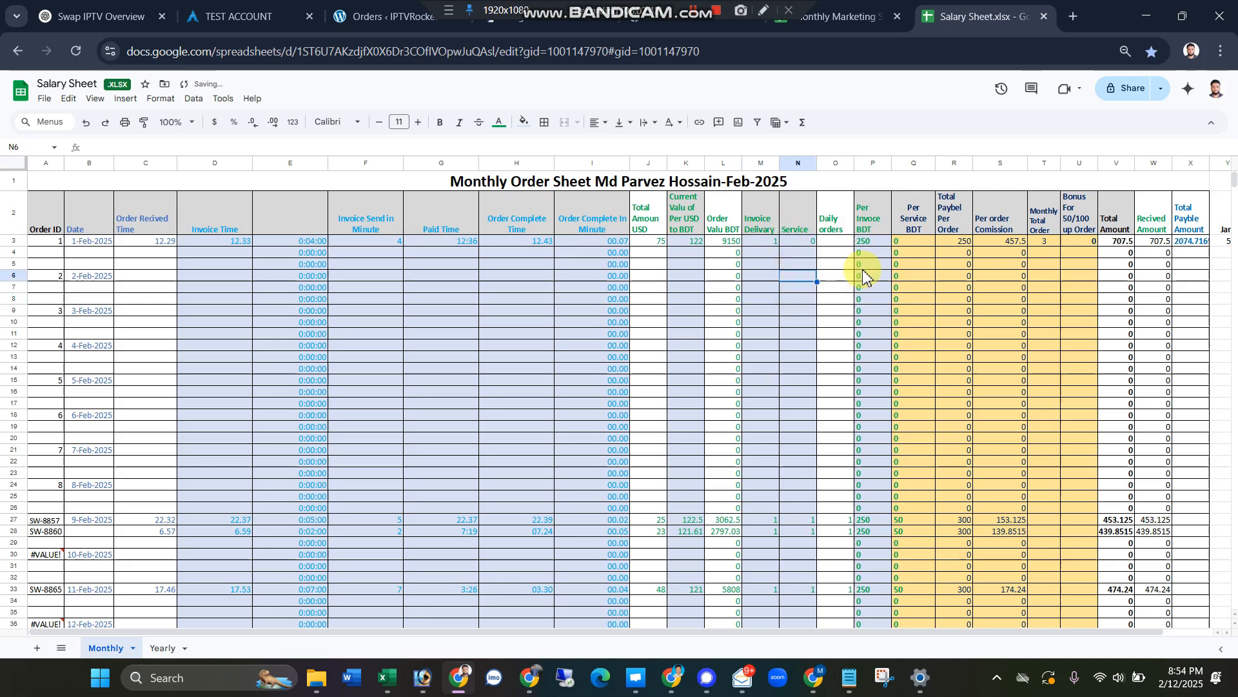
click(811, 244)
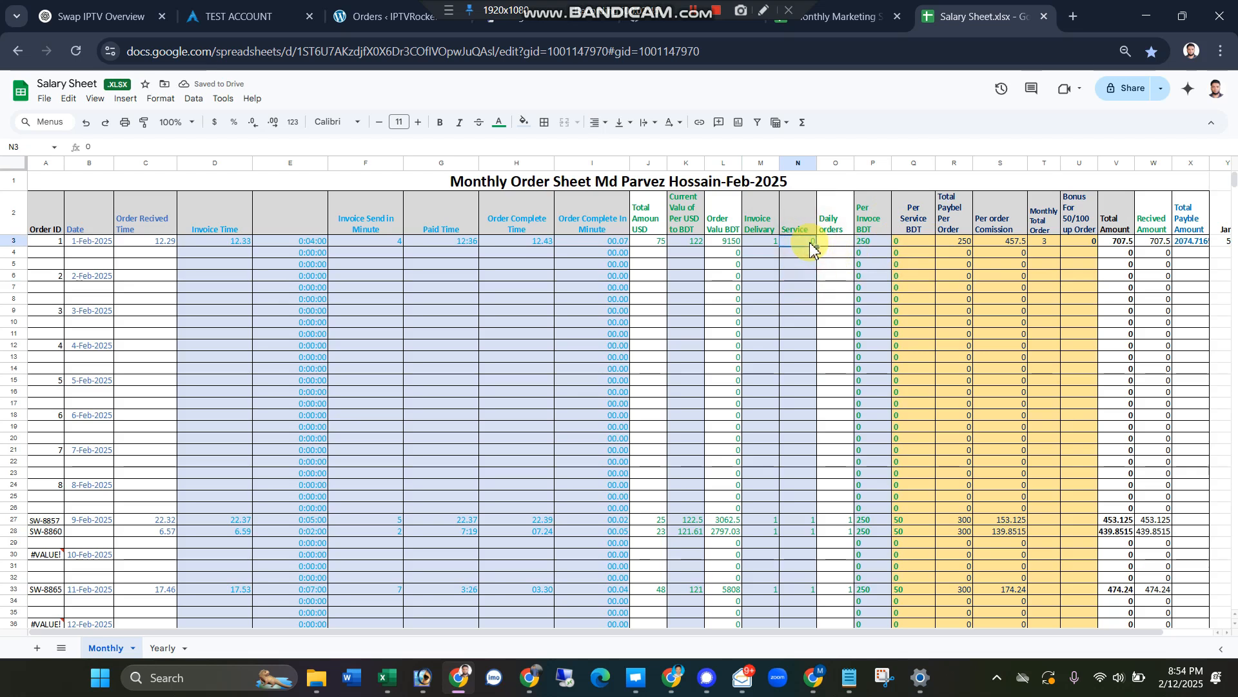
text(1)
click(789, 301)
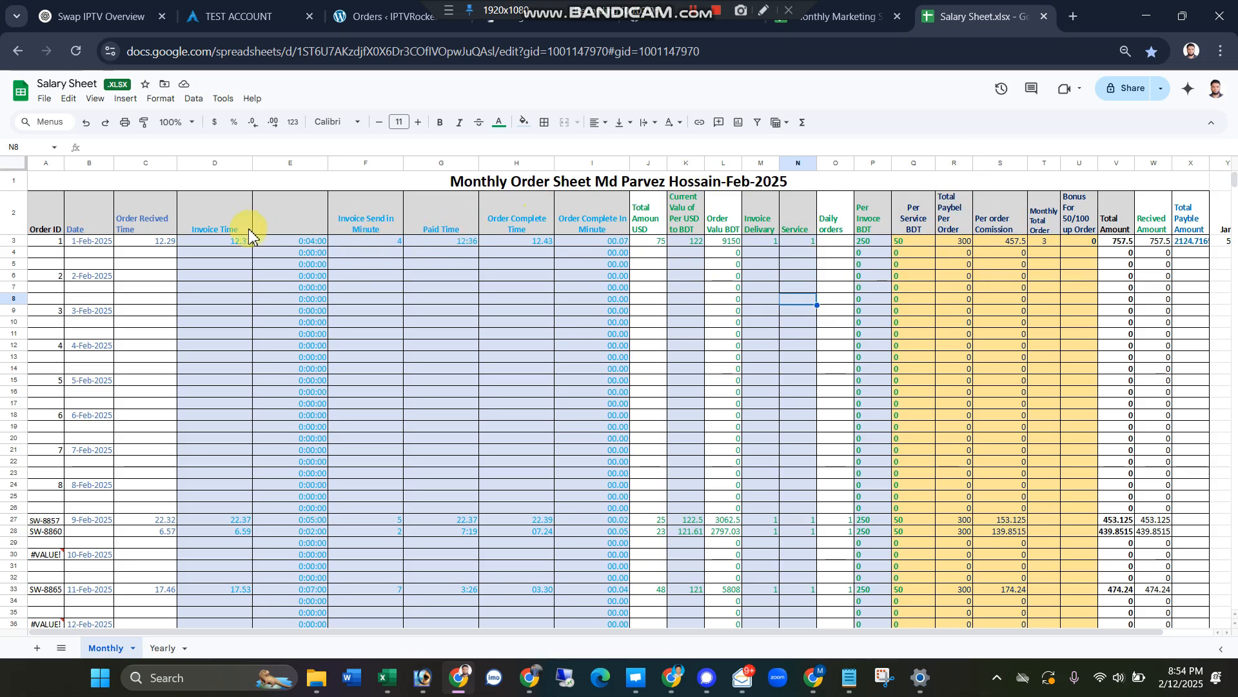
Step: Change the Invoice Time of the 1-Feb-2025 order to 12:37
click(222, 245)
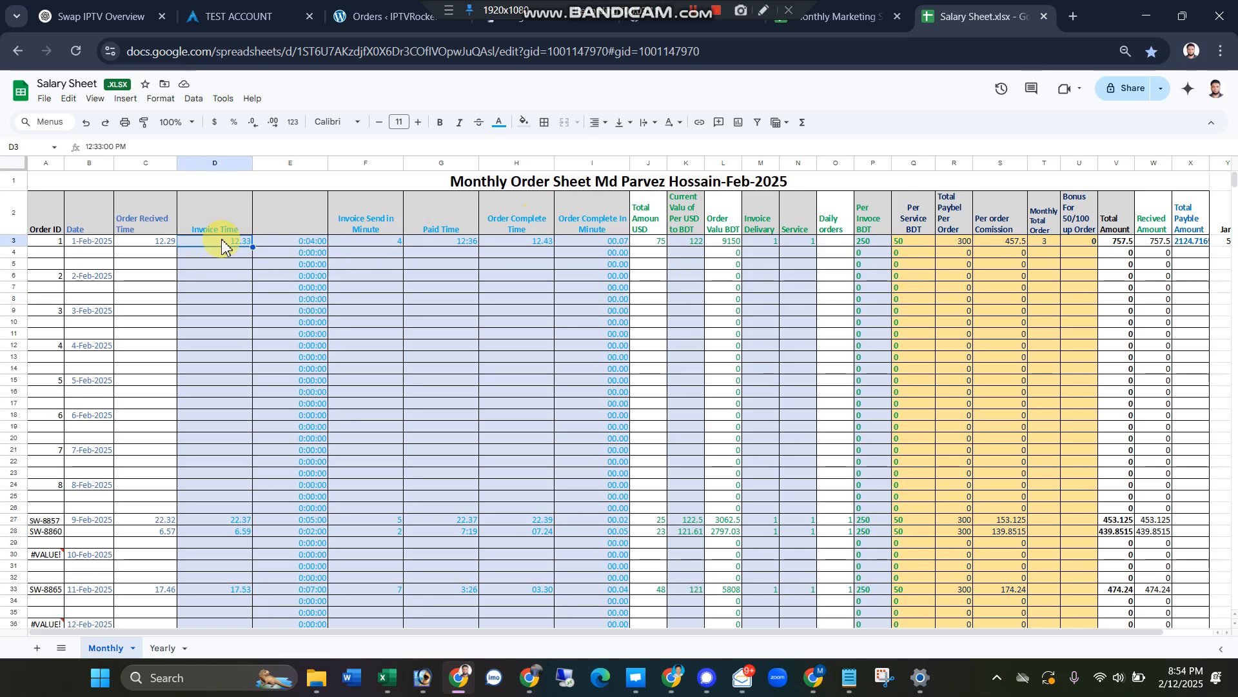
text(12)
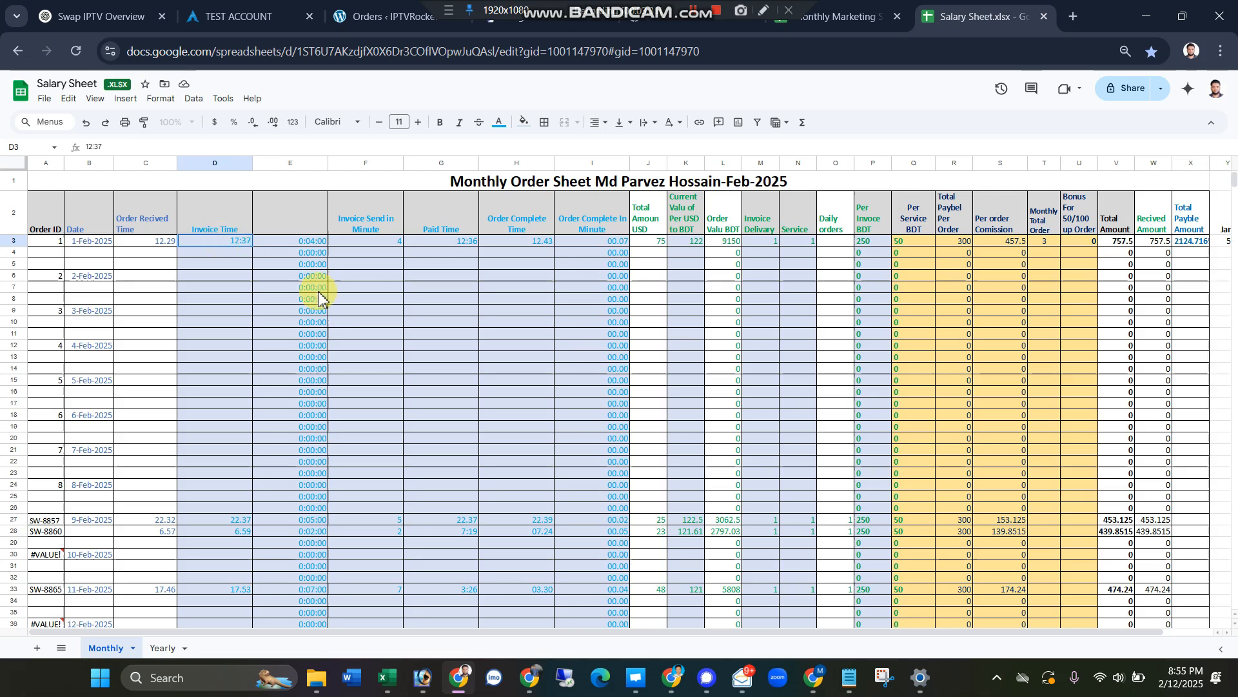
click(449, 336)
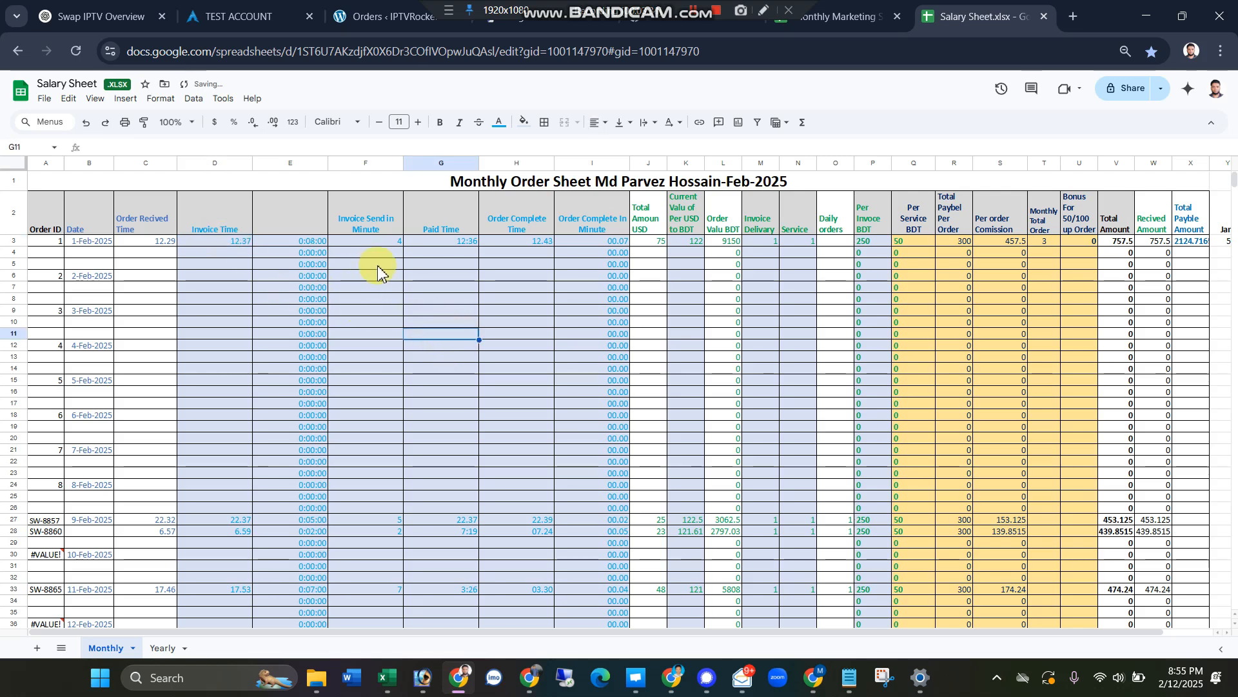
Step: Test the commission calculation by entering 8, 15 and 20 in turn as the first order's Invoice Send in Minute value
click(378, 245)
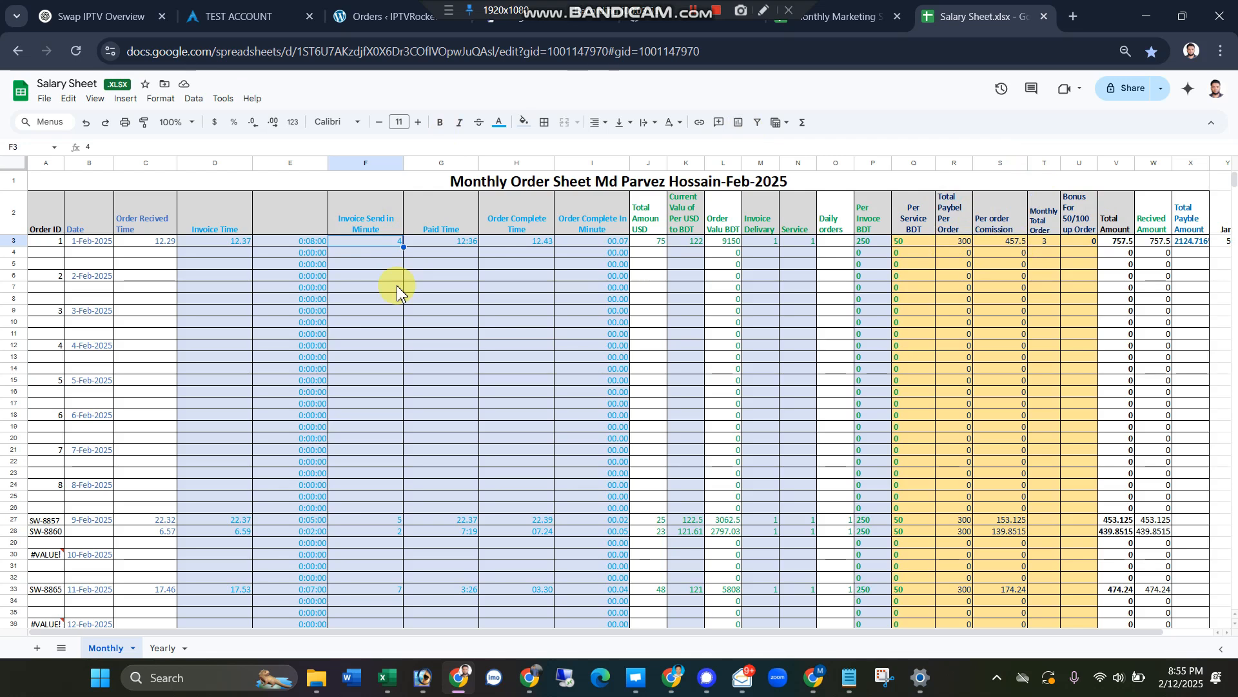
text(8)
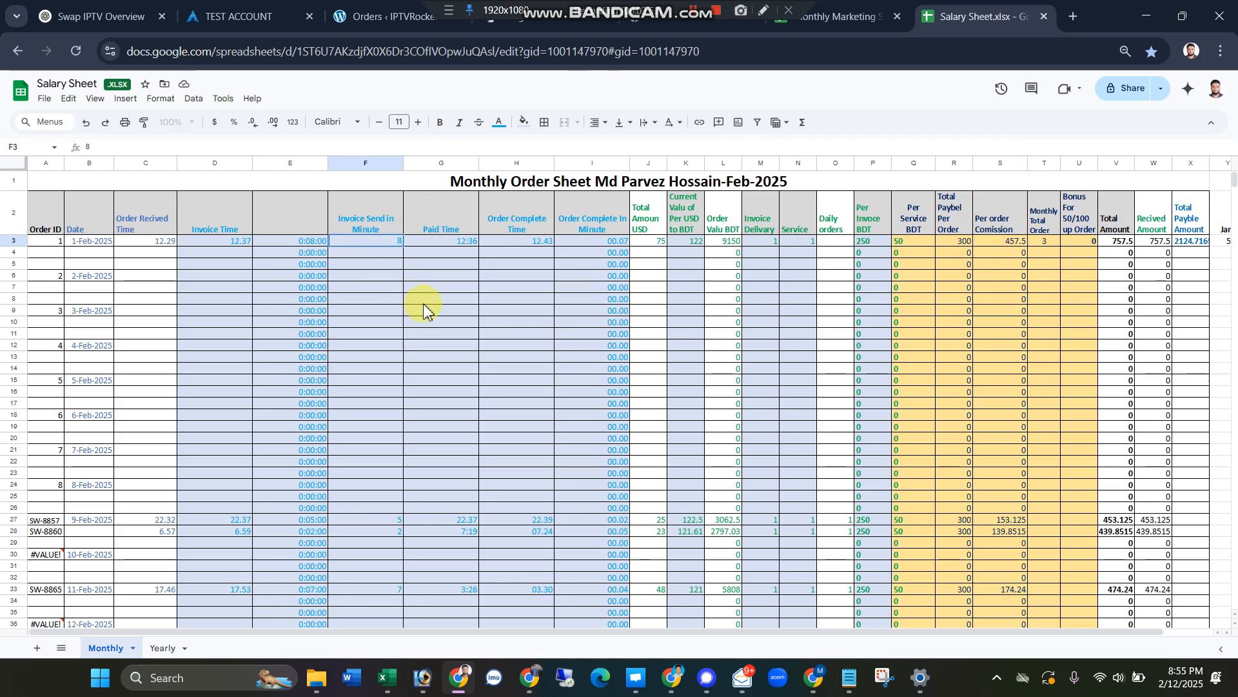
click(423, 301)
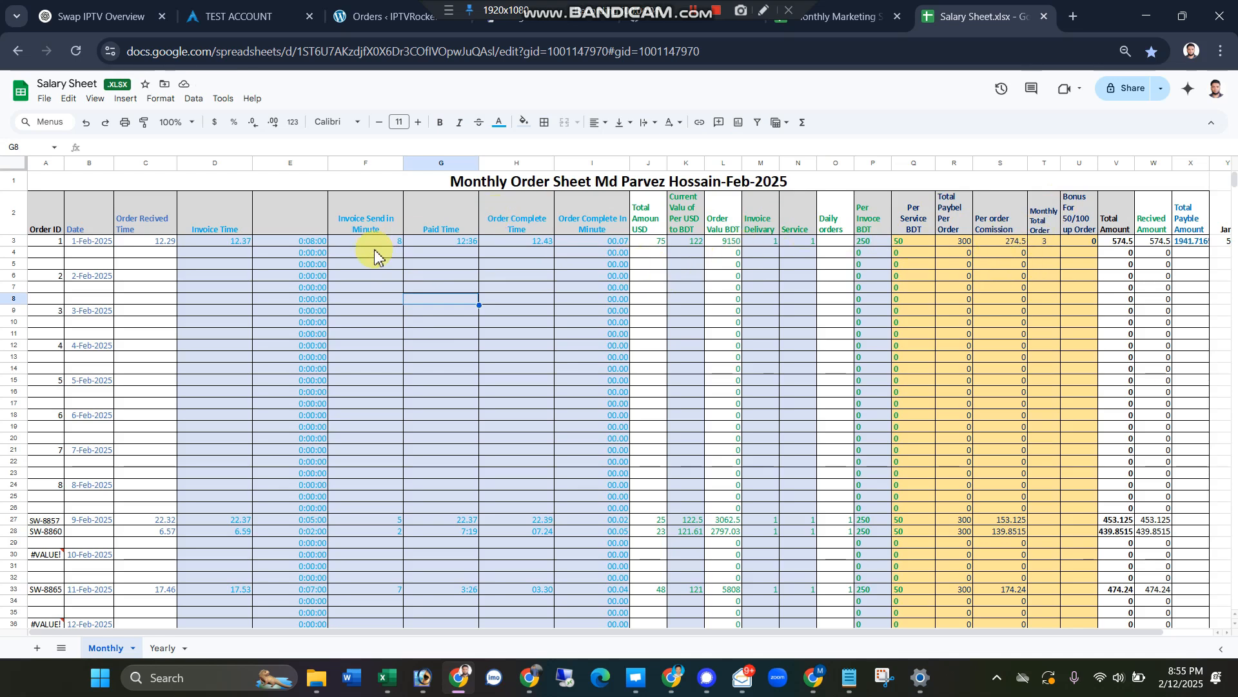
click(395, 240)
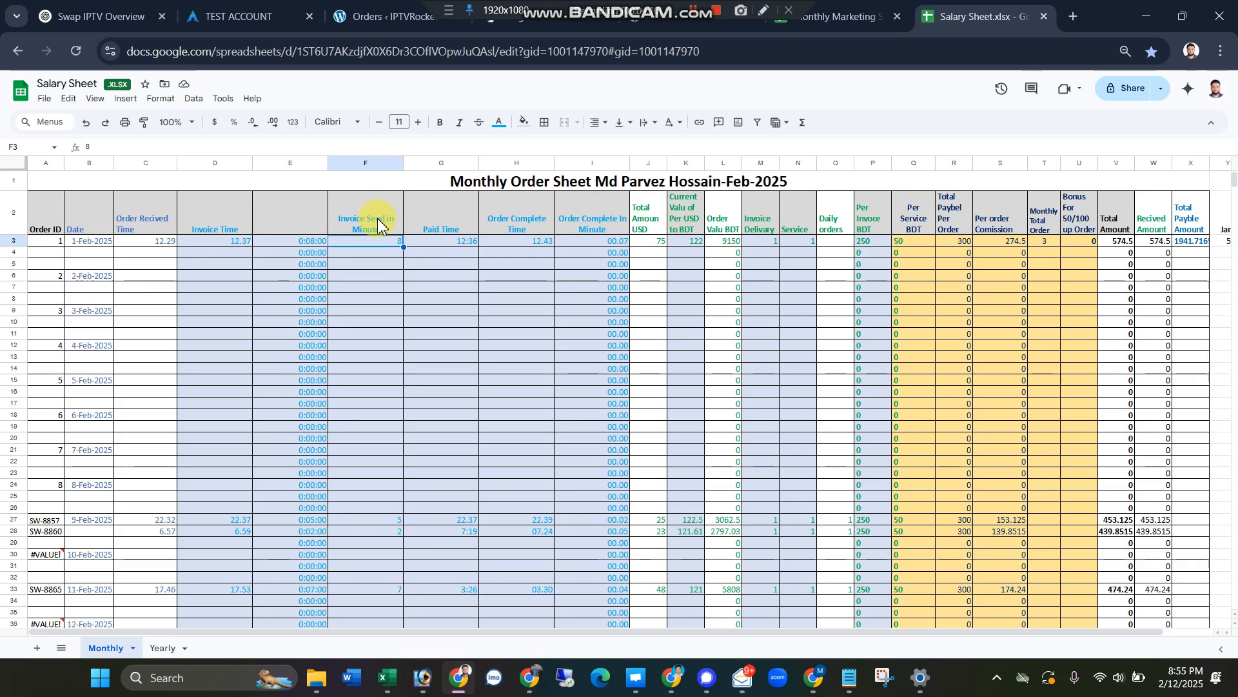
text(15)
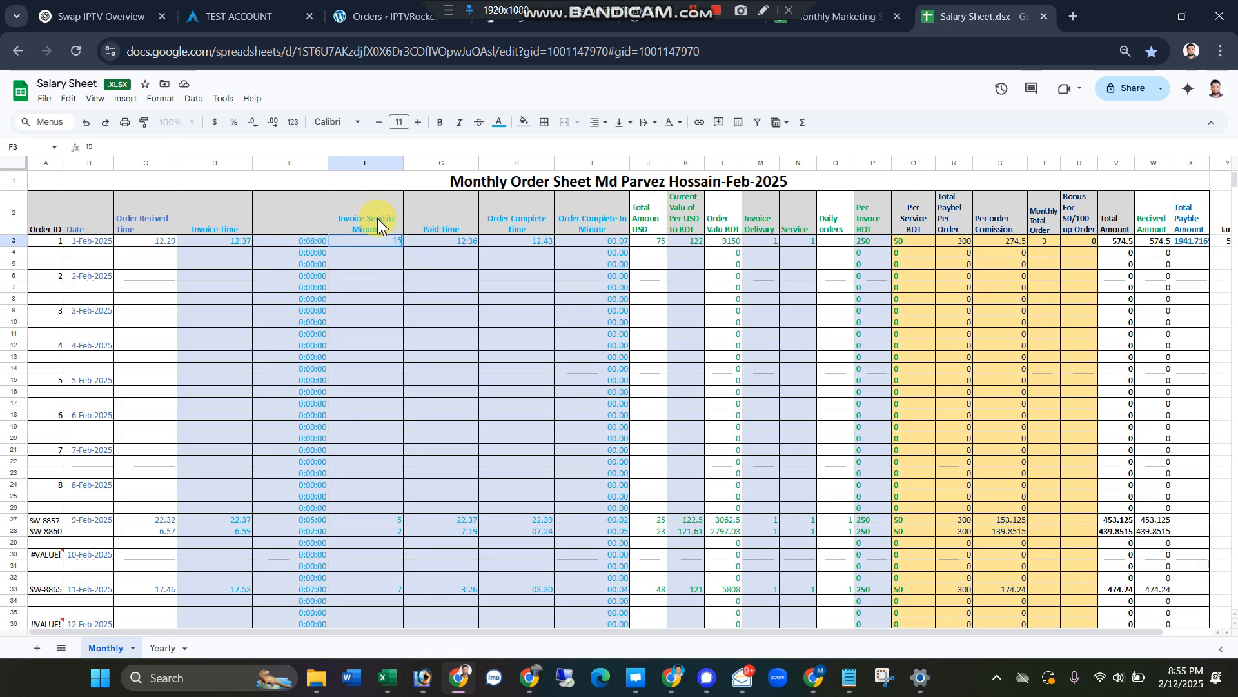
click(408, 289)
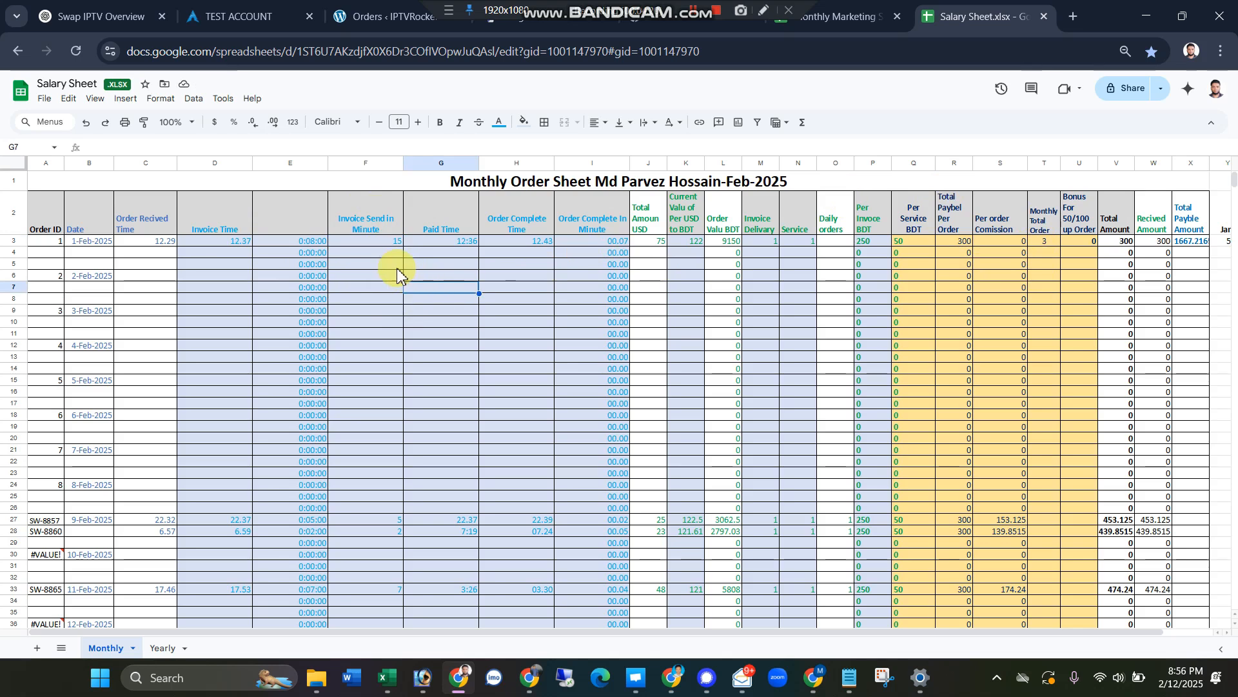
click(380, 242)
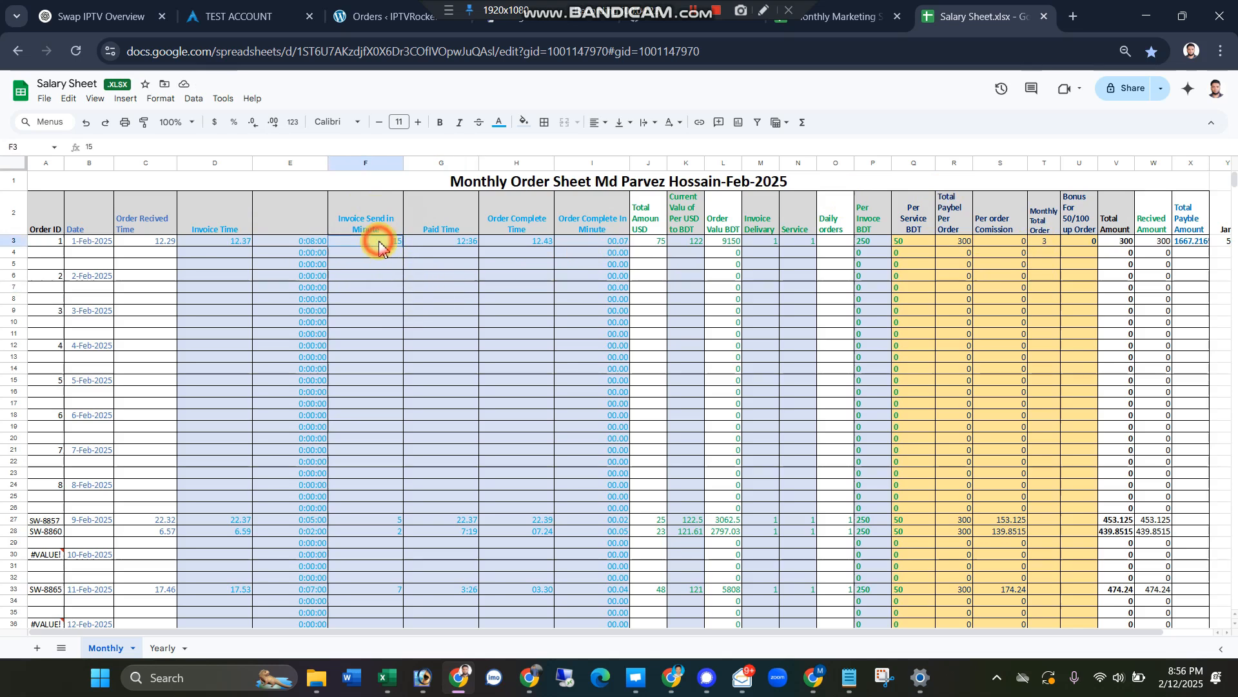
text(20)
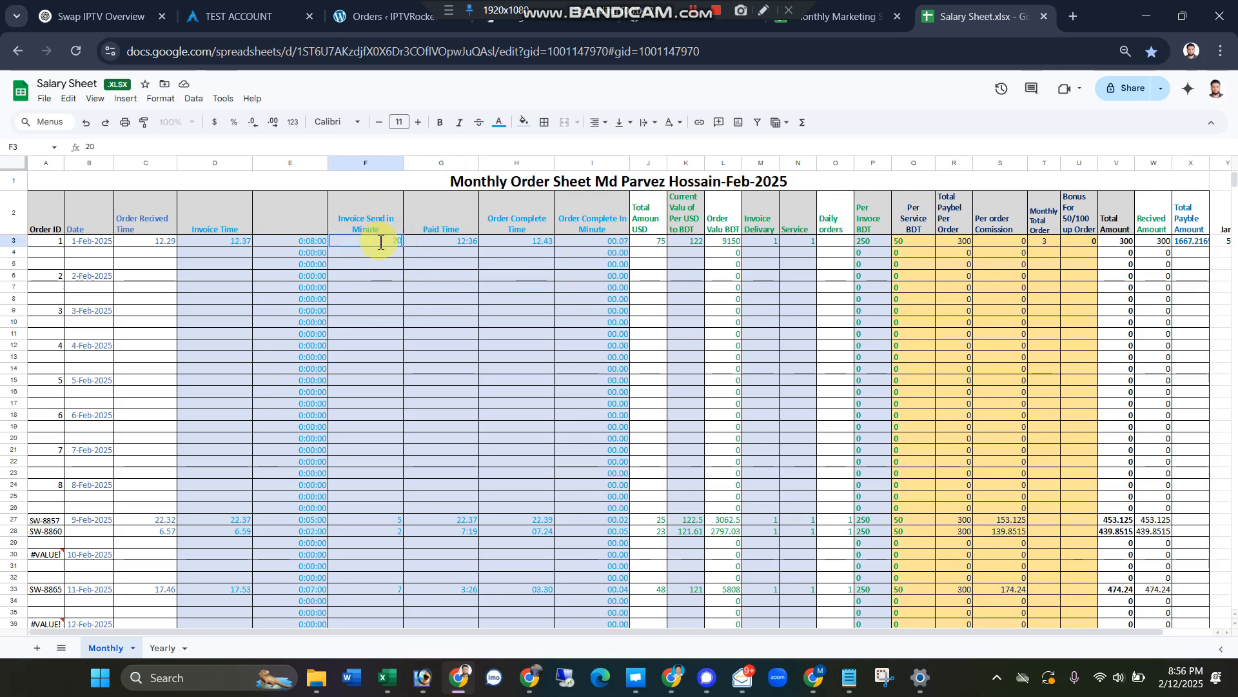
click(416, 311)
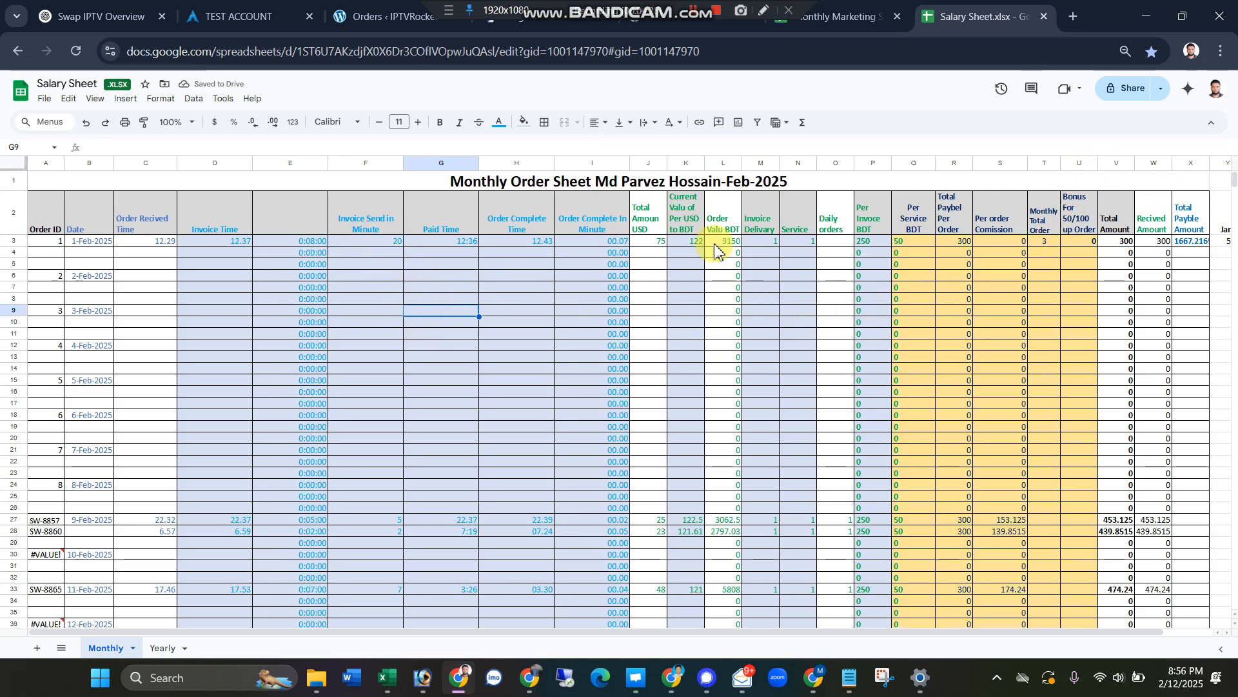
Step: Set the Invoice Send in Minute value of the 1-Feb-2025 order to 21
click(369, 243)
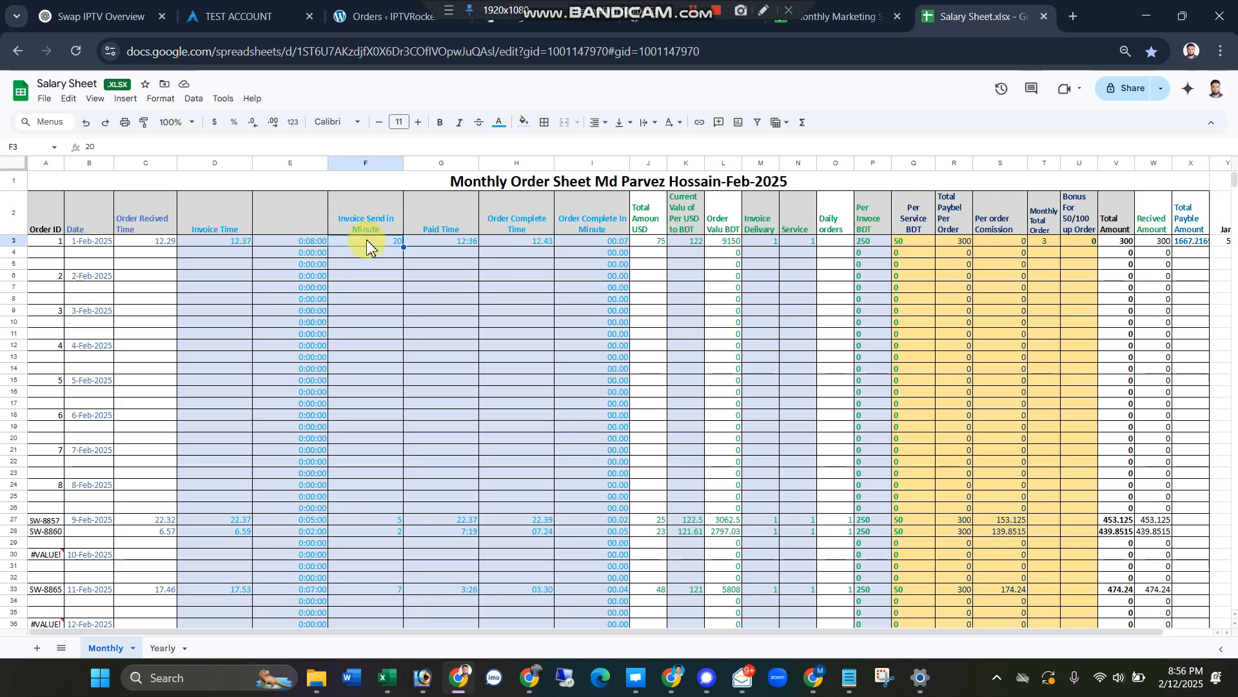
text(21)
click(391, 301)
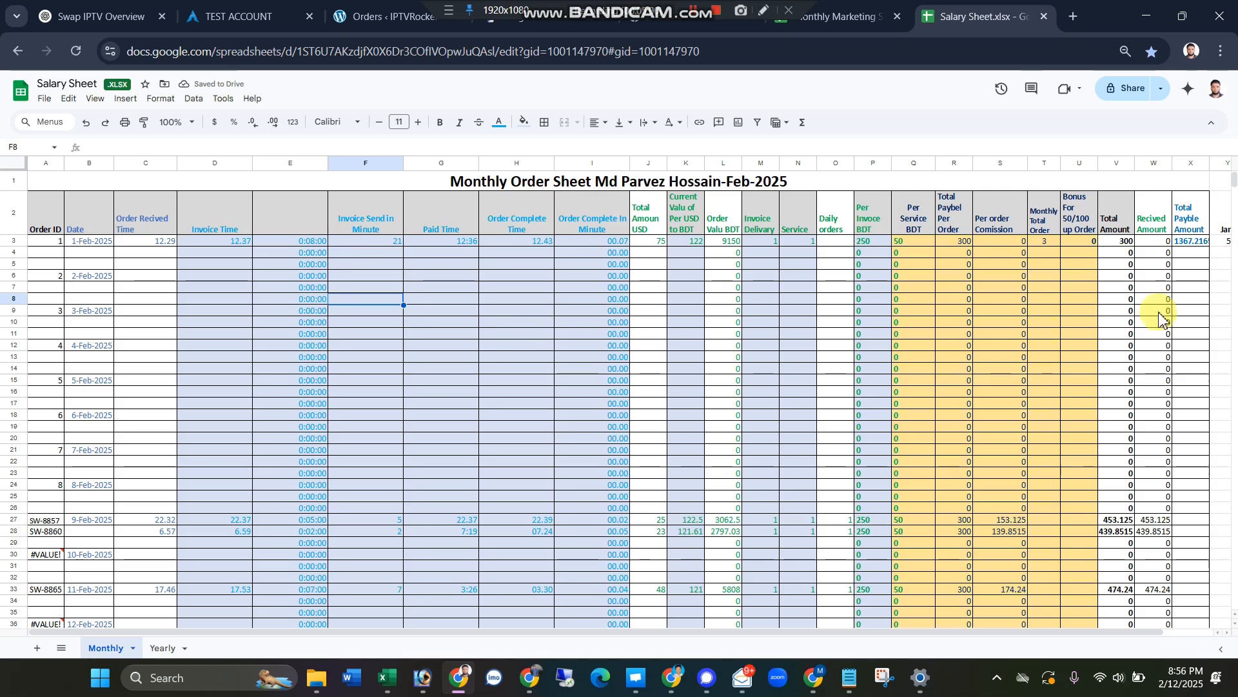
Step: Test the commission by entering 20 as the 1-Feb-2025 order's Invoice Send in Minute value and then 21
click(379, 227)
click(379, 242)
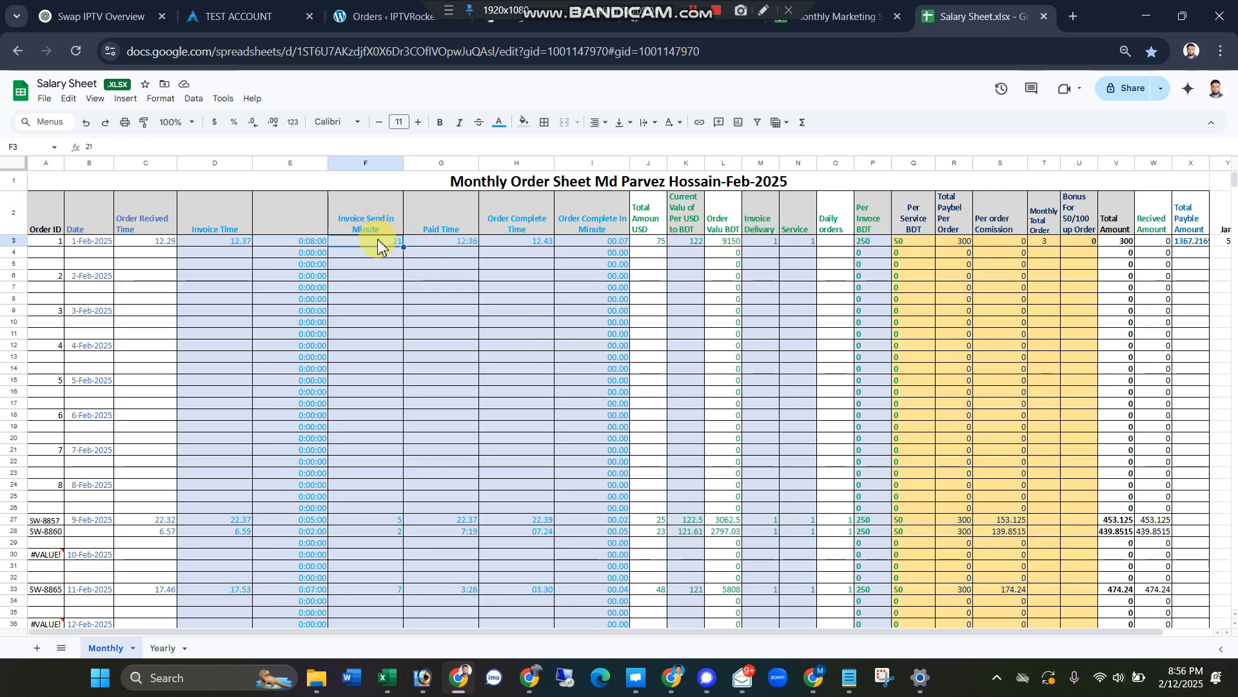
text(20)
click(412, 300)
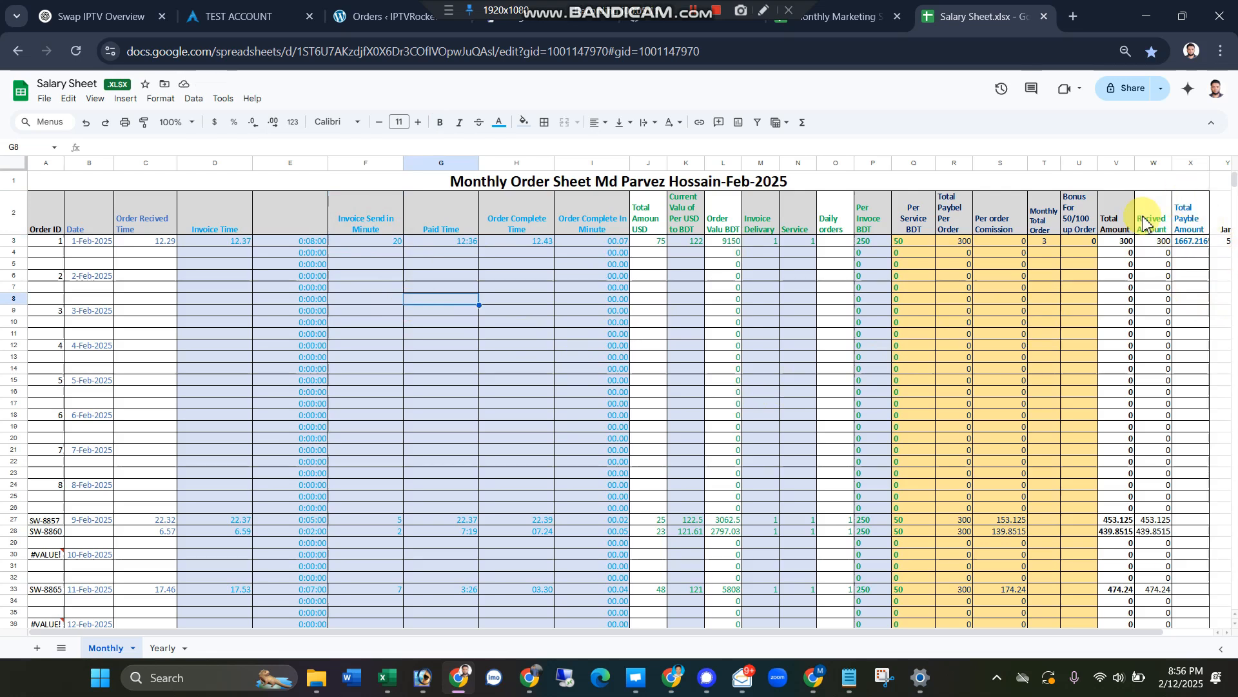
click(365, 243)
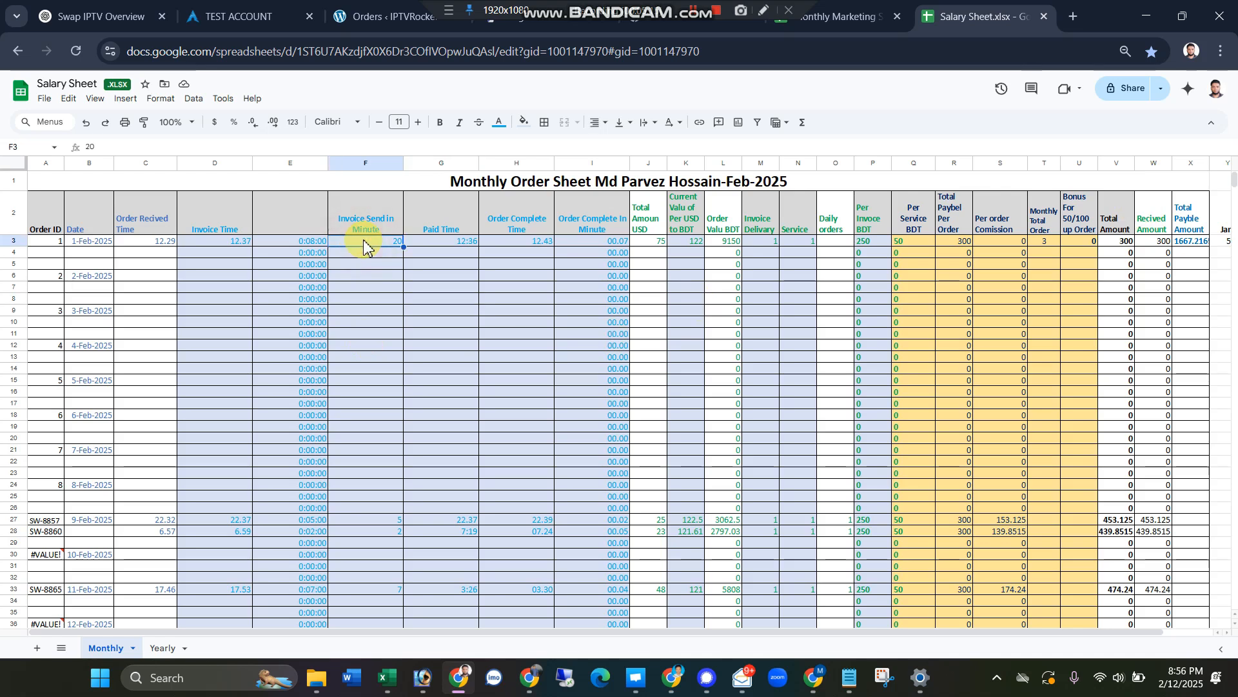
text(2)
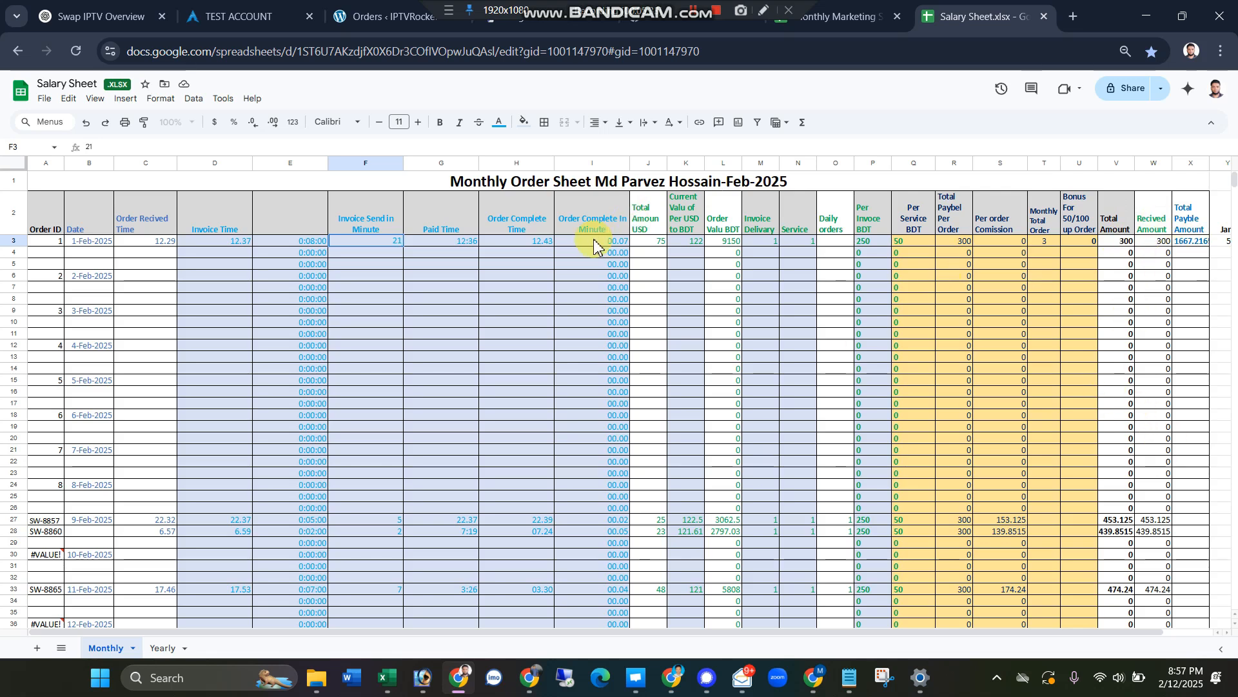
key(Return)
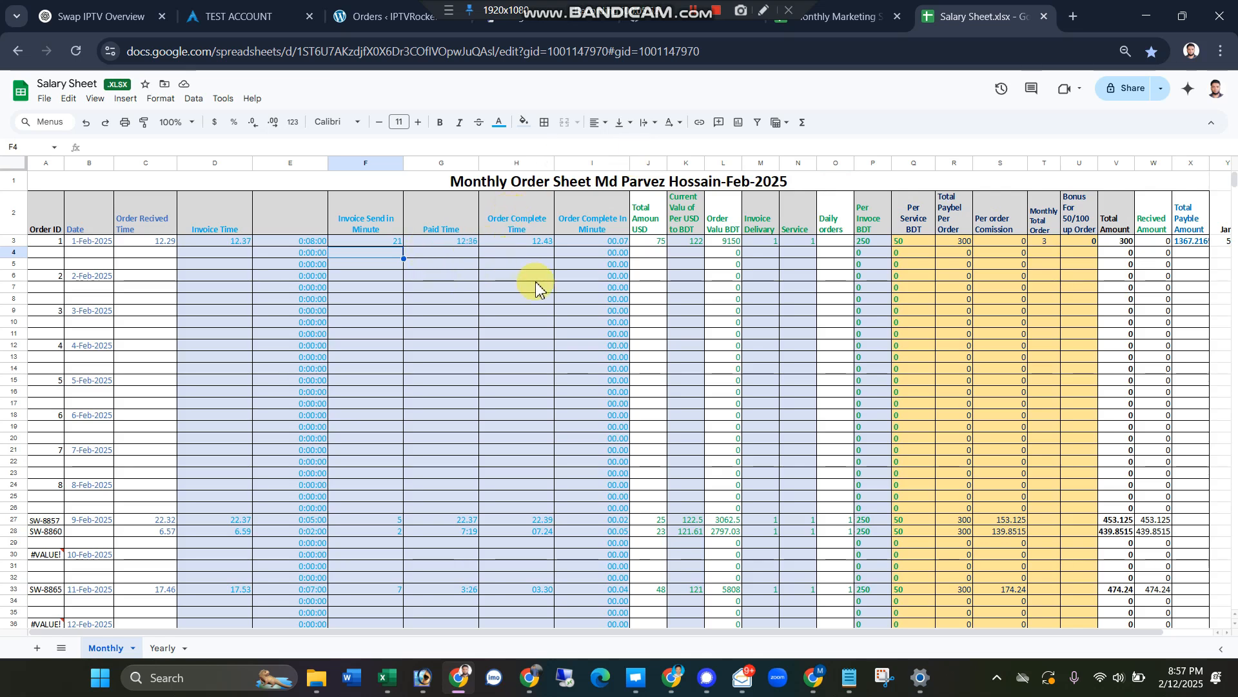
Step: Enter 1 as the Daily orders value of the 1-Feb-2025 order, clear it and undo the clearing
click(843, 243)
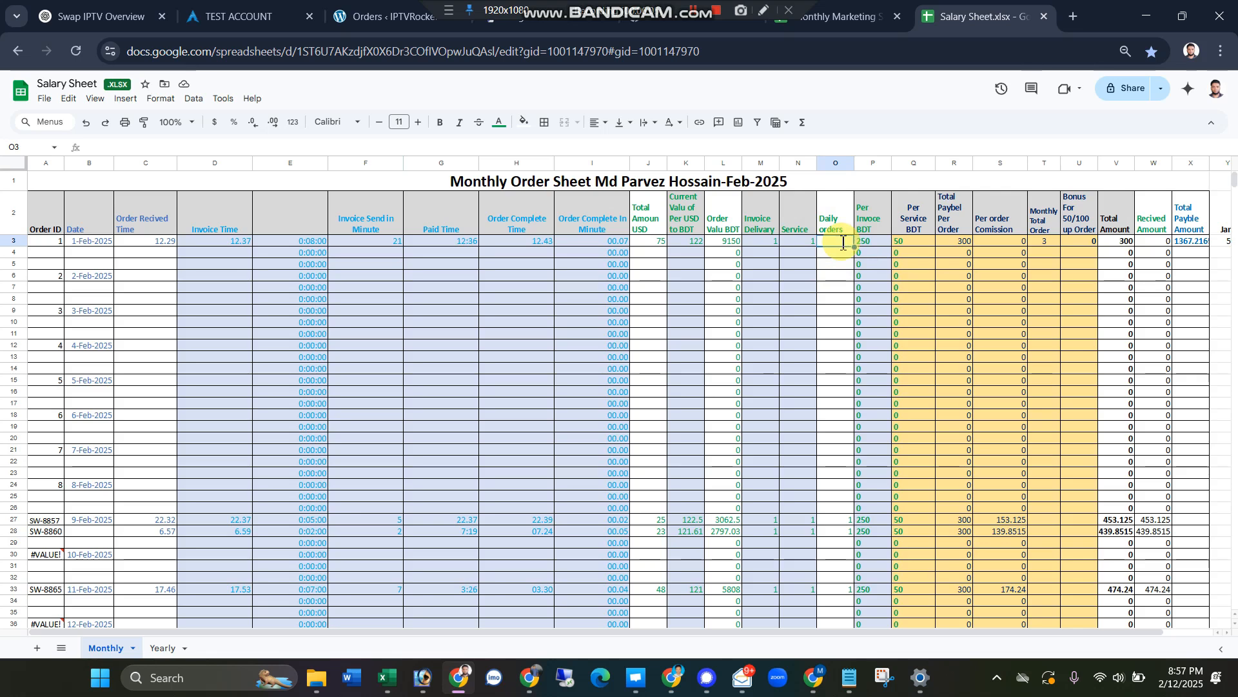
text(1)
click(836, 298)
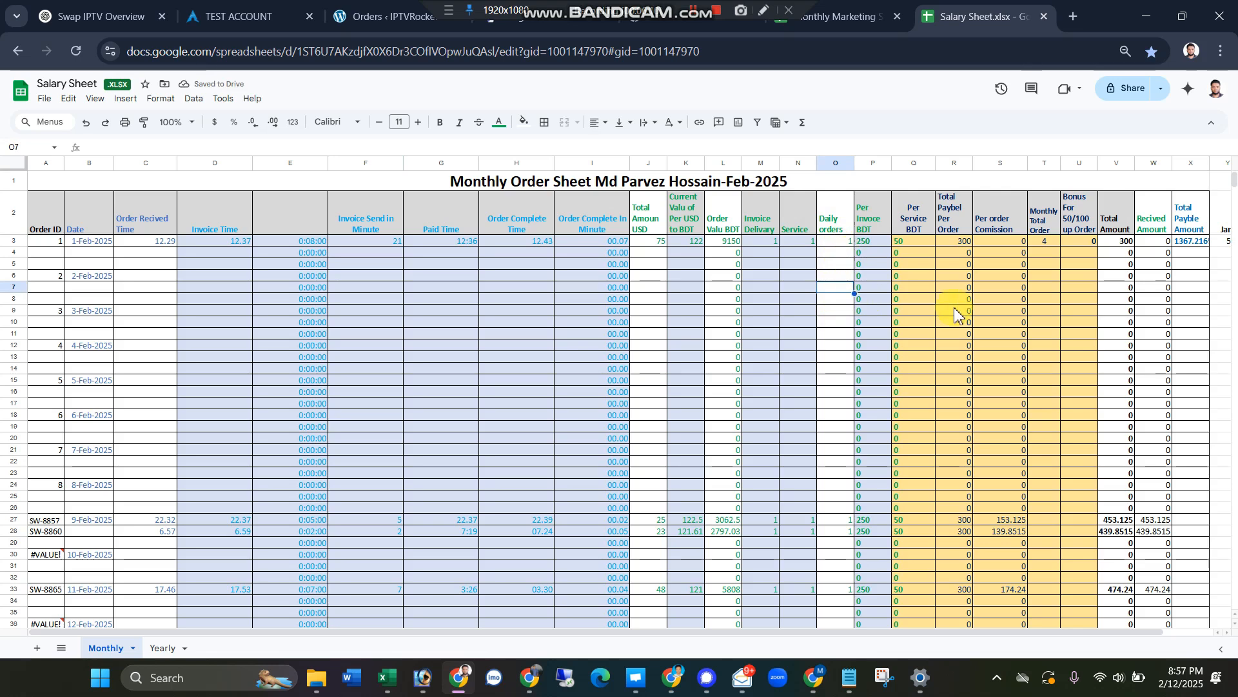
click(847, 242)
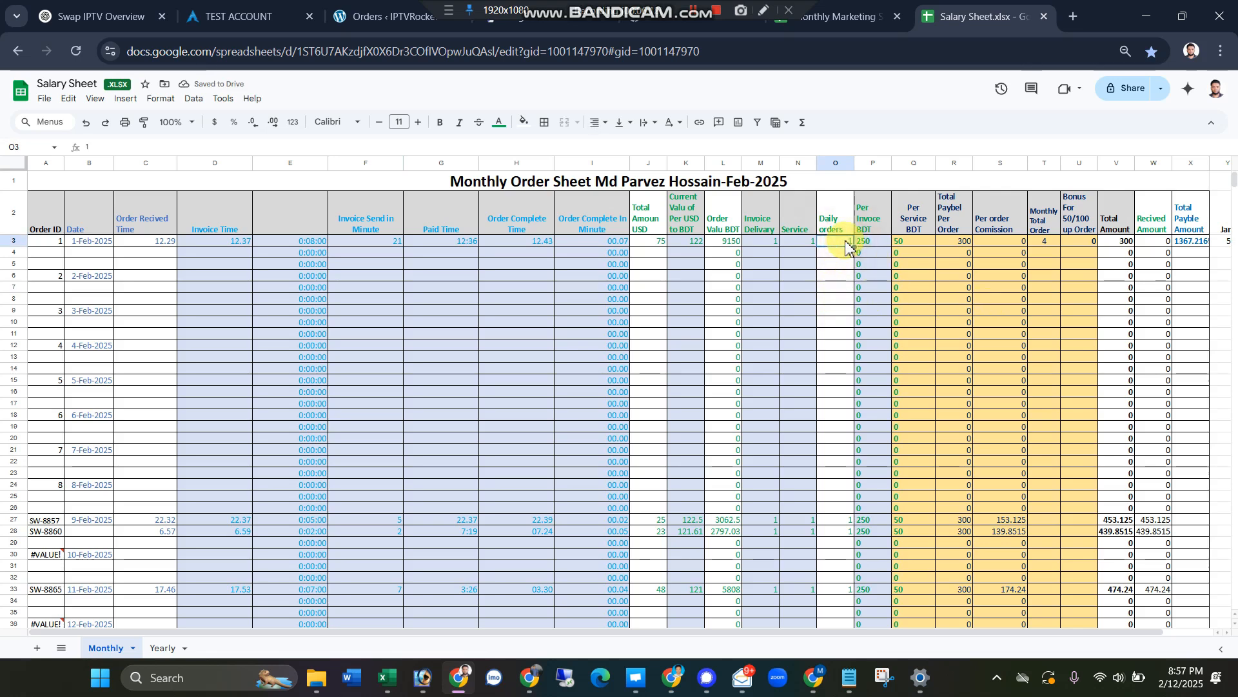
key(Delete)
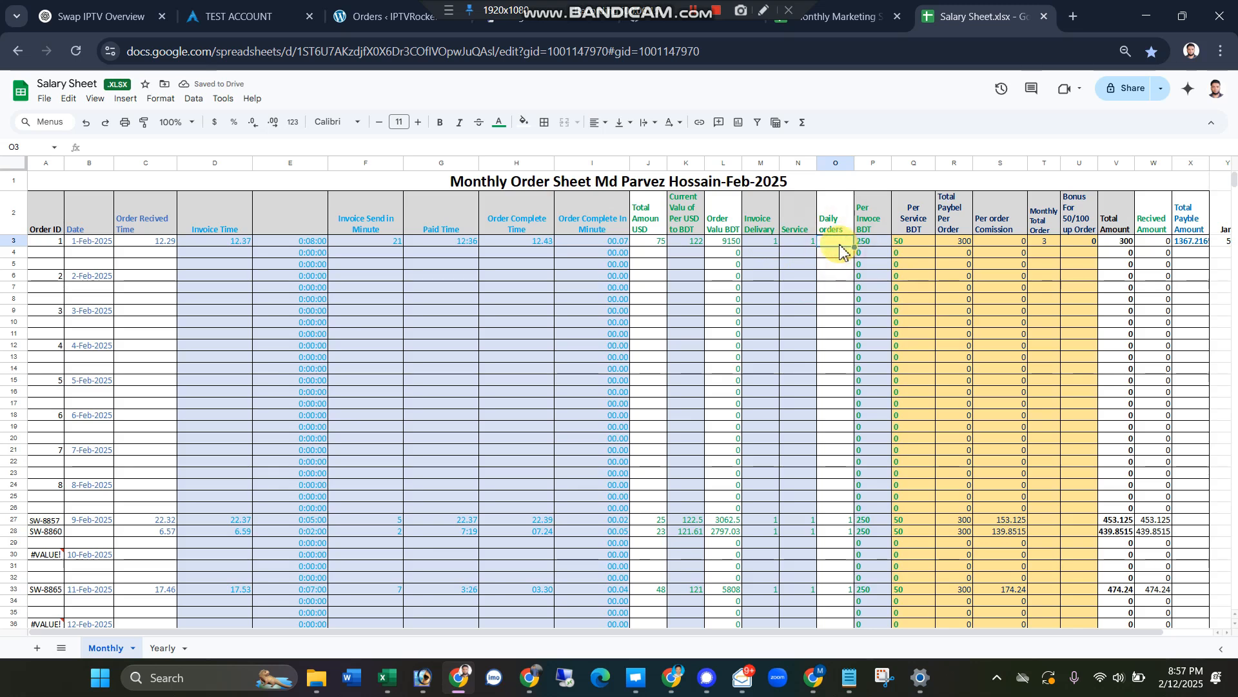
key(ctrl+z)
click(837, 311)
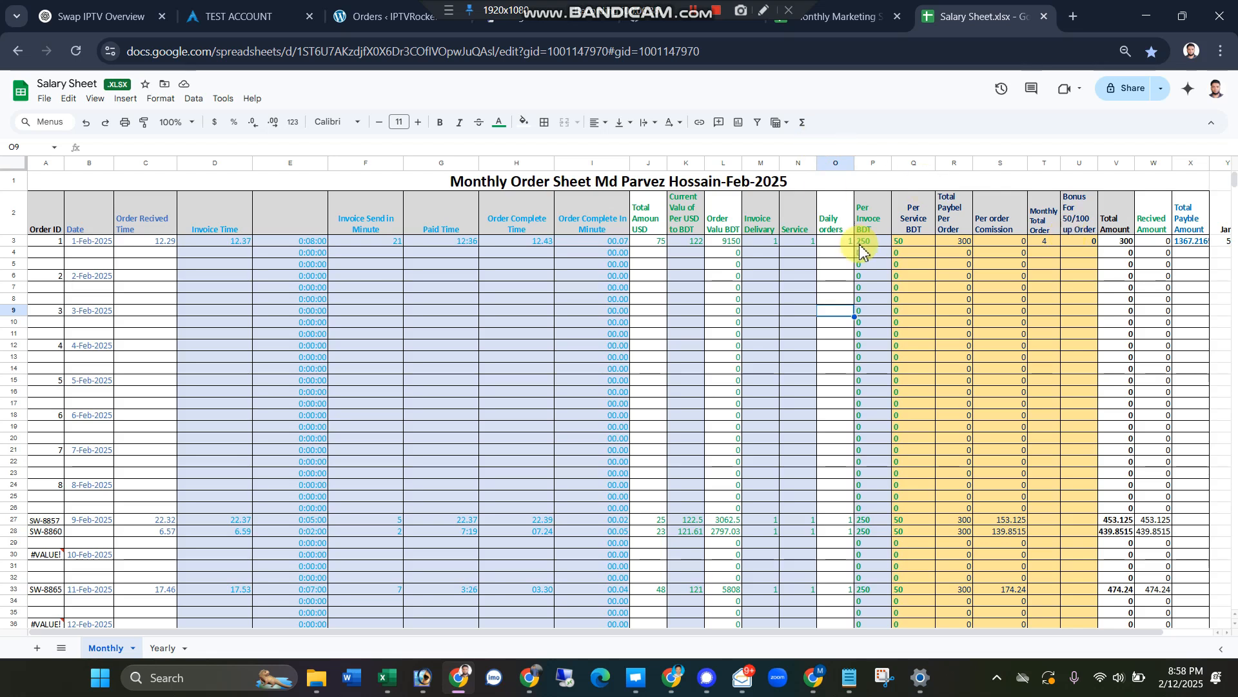
Step: Test the monthly order bonus by entering 49 and then 45 as the Daily orders value of the 1-Feb-2025 order
click(827, 242)
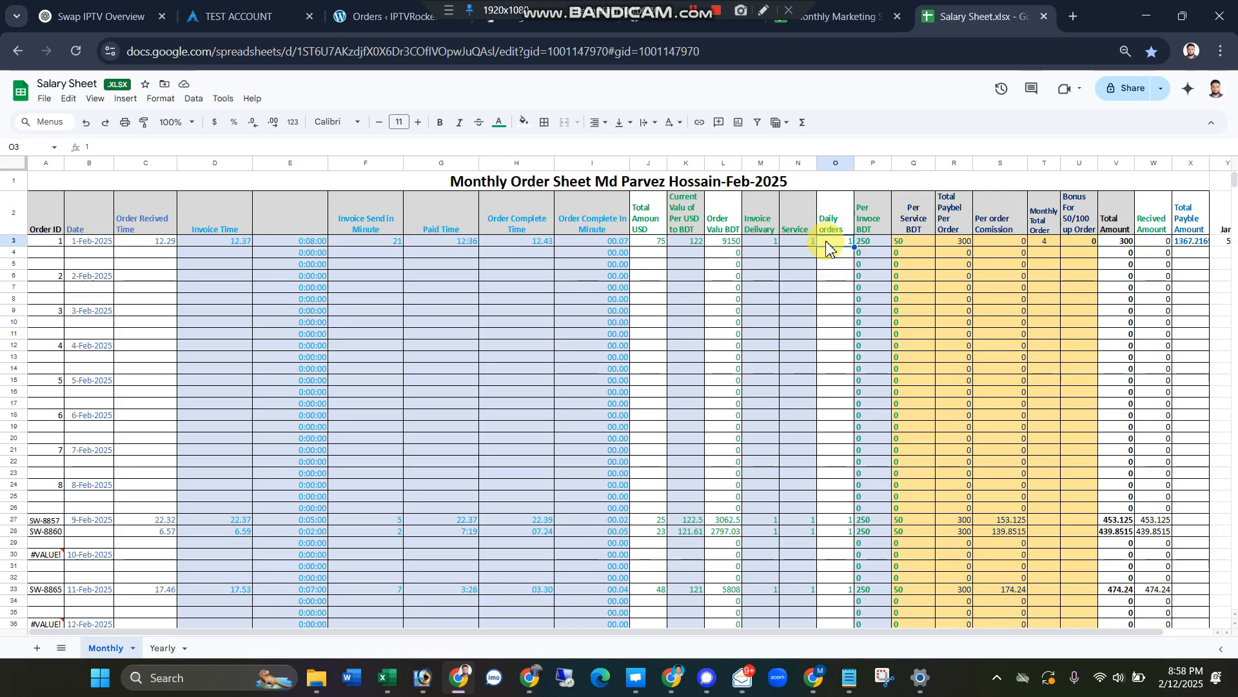
text(49)
click(831, 289)
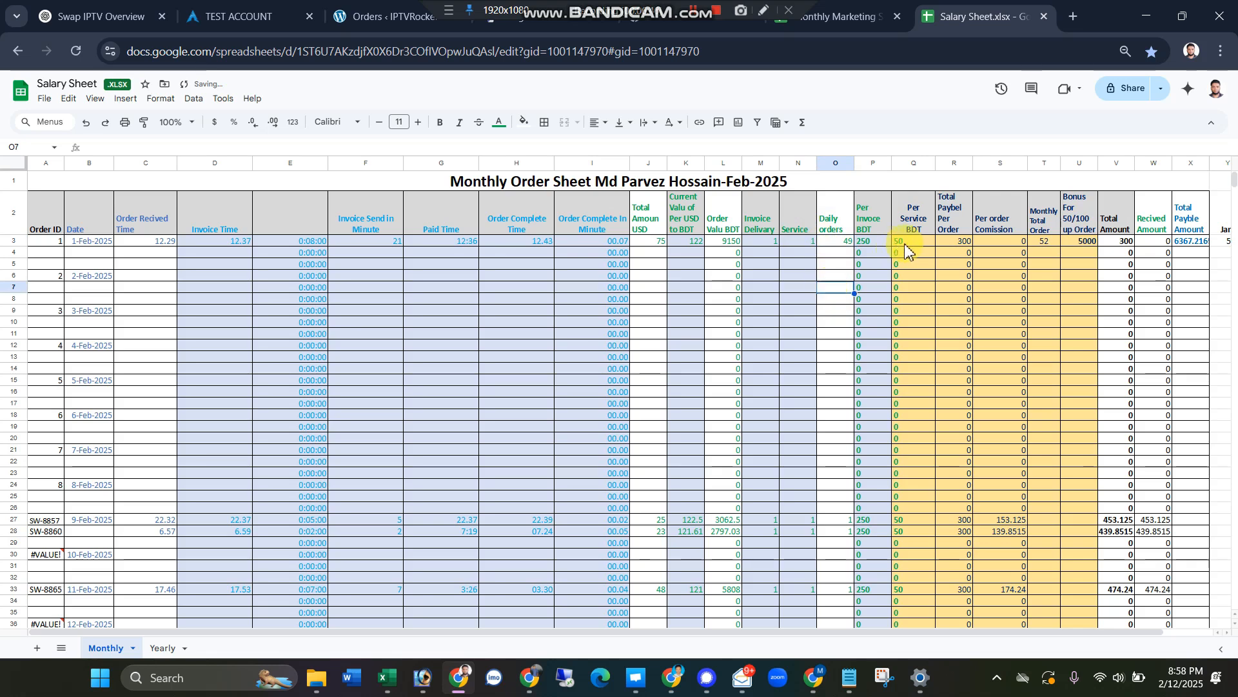
click(837, 244)
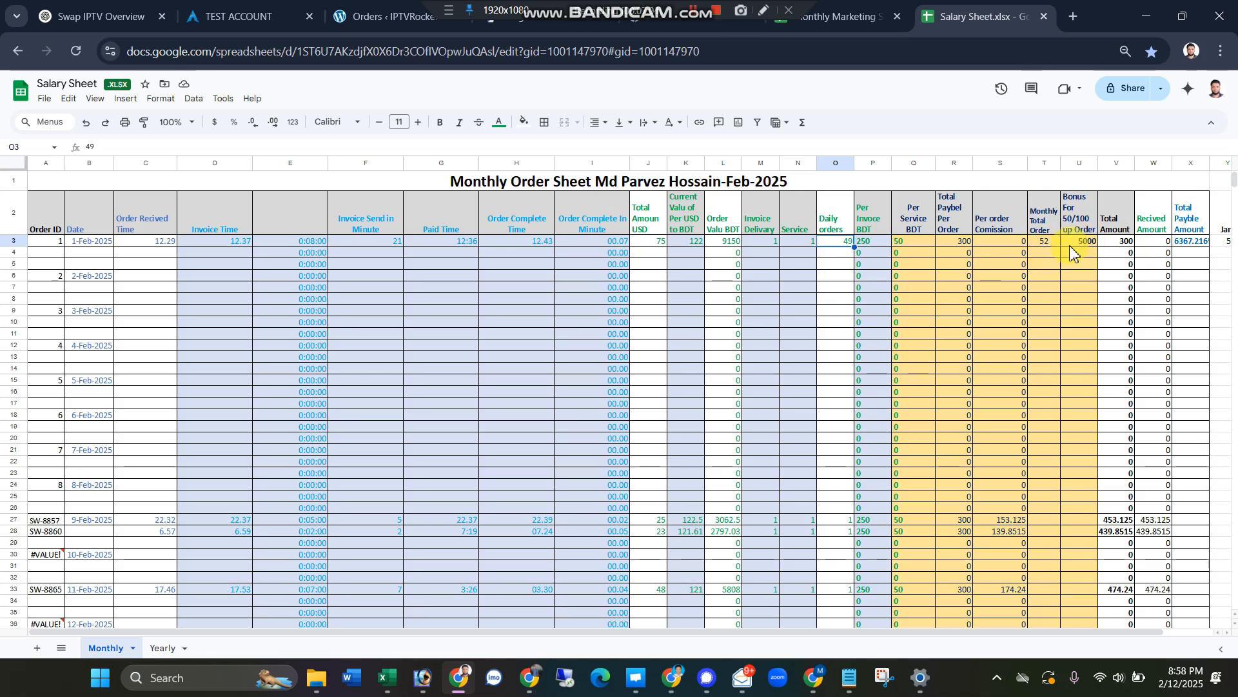
text(45)
click(831, 266)
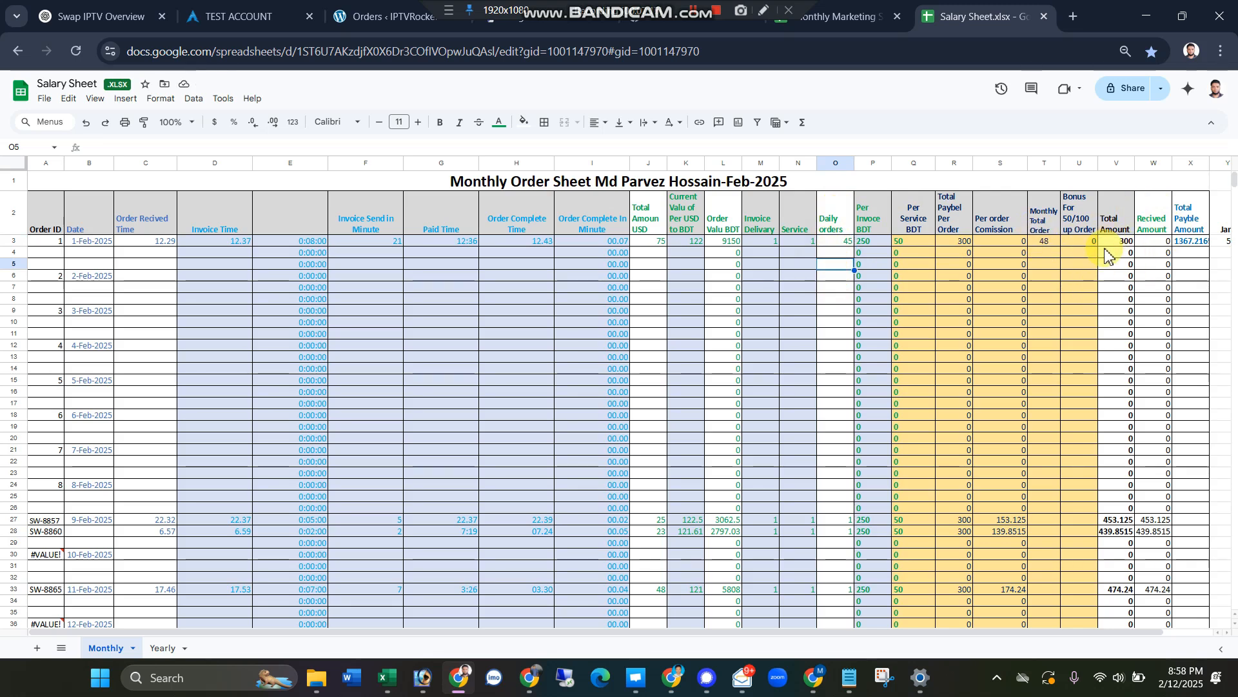
Step: Raise the Daily orders value of the 1-Feb-2025 order to 75 and then to 99 to test the bonus
click(847, 243)
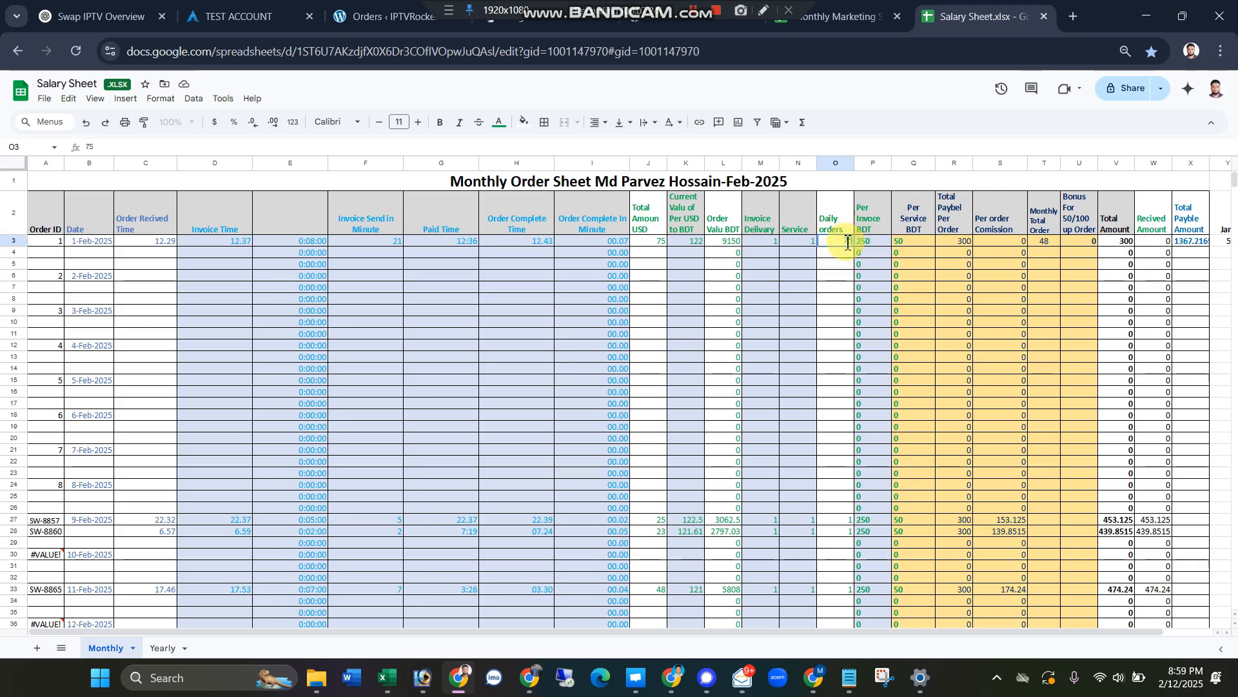
text(75)
click(838, 288)
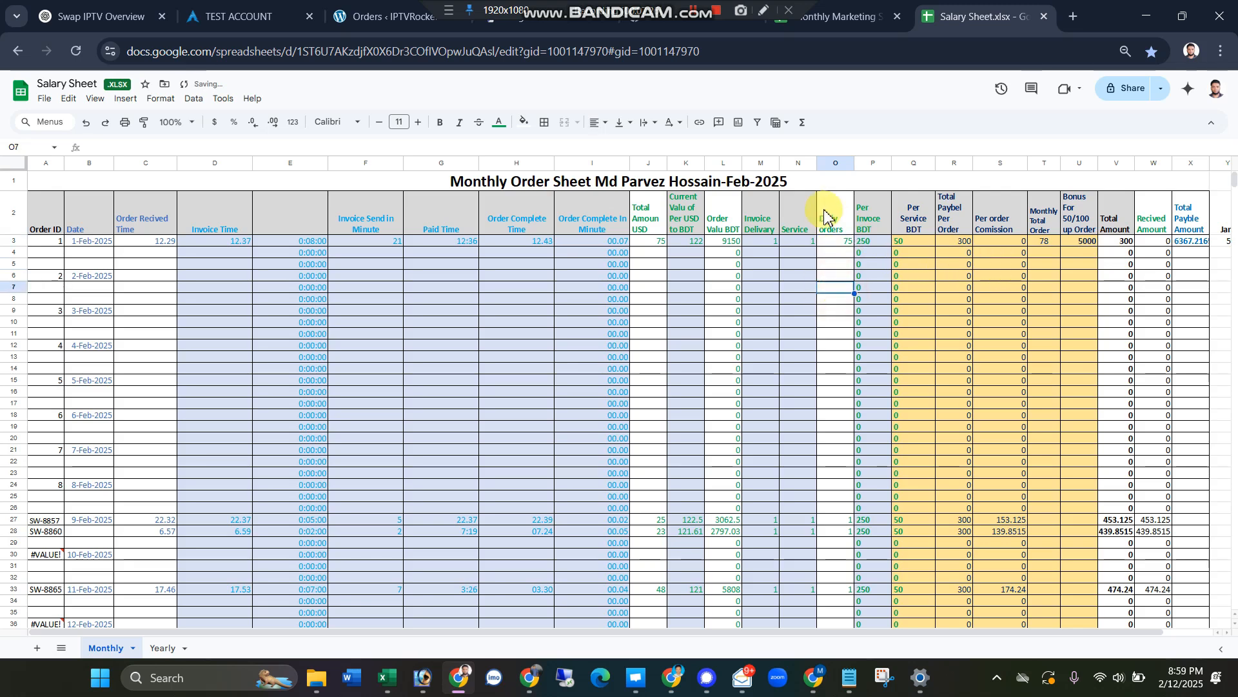
click(839, 243)
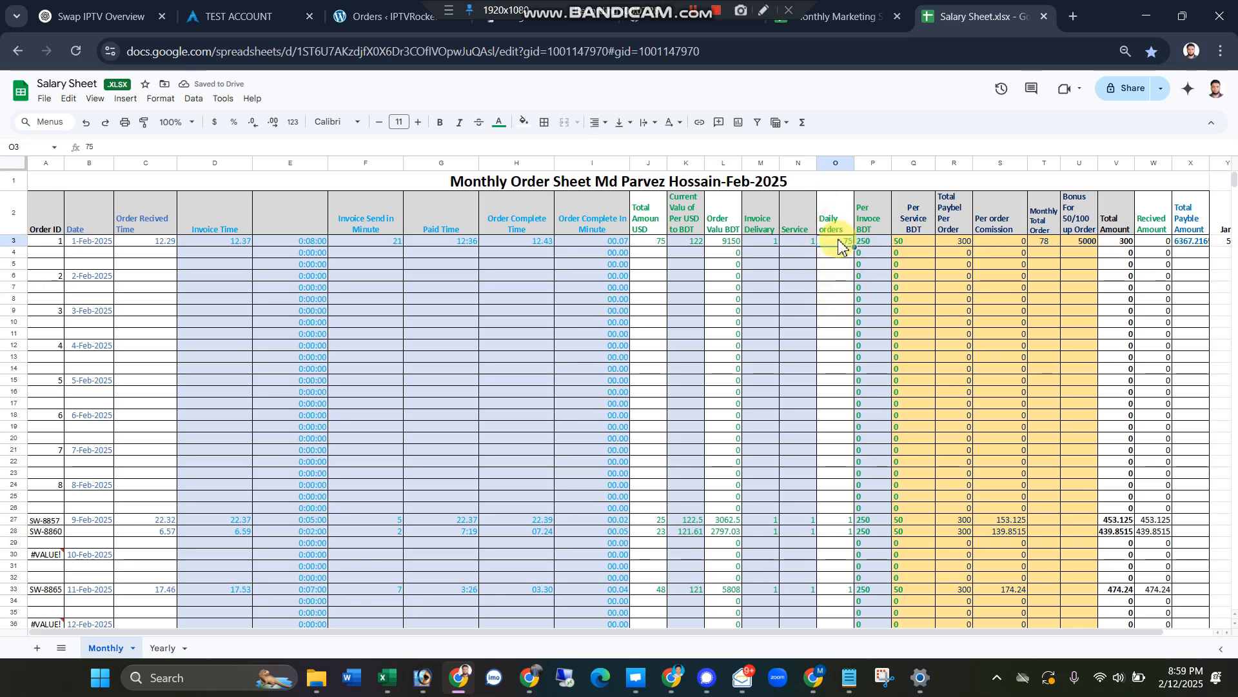
click(840, 279)
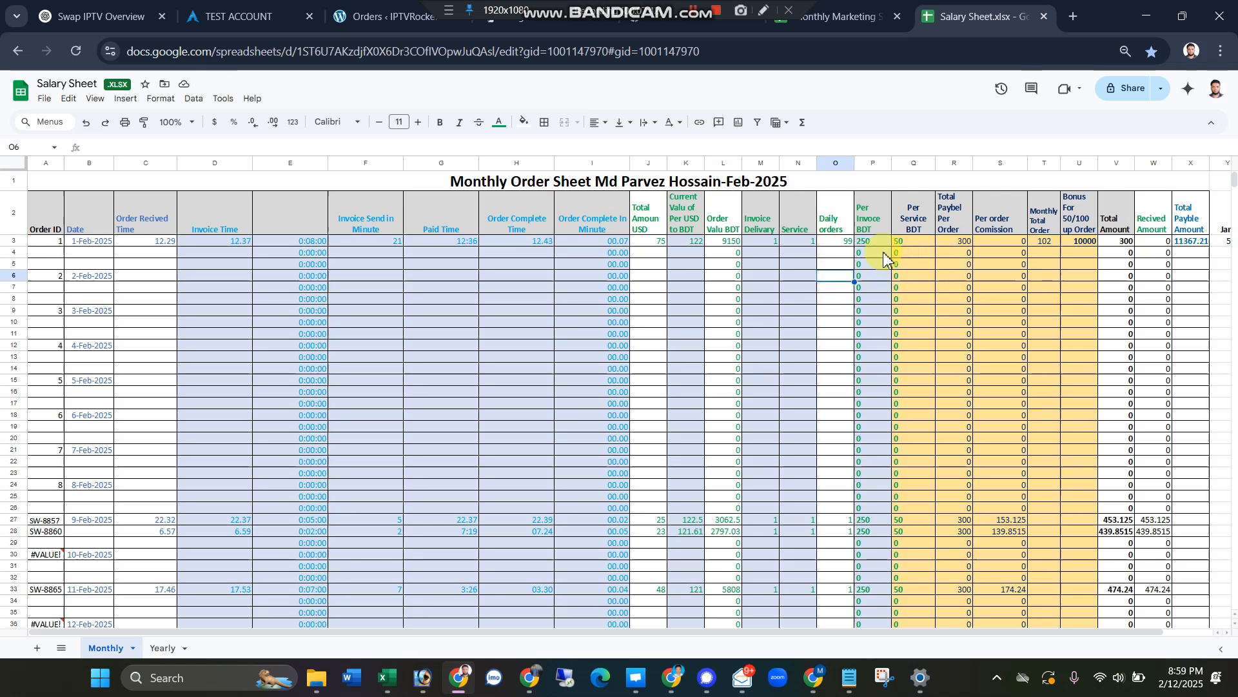
Step: Check the 100-order bonus threshold by trying lower Daily orders values for the 1-Feb-2025 order, including 96 and 97
click(844, 241)
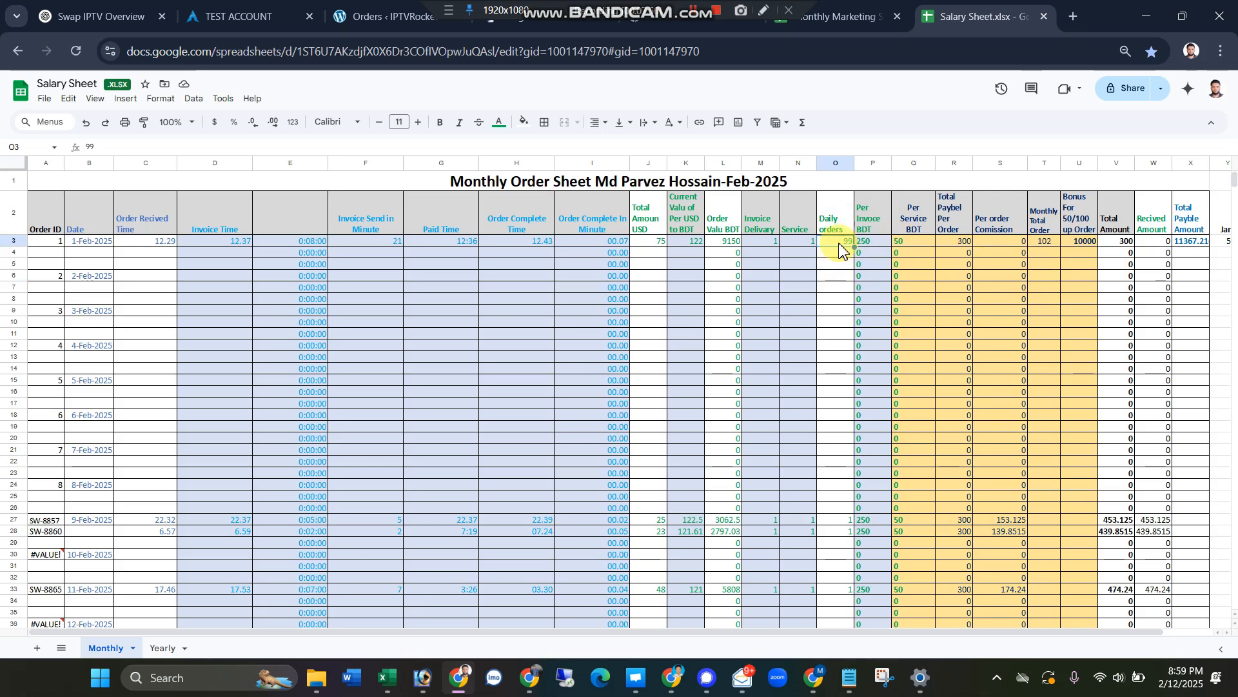
text(9)
click(838, 264)
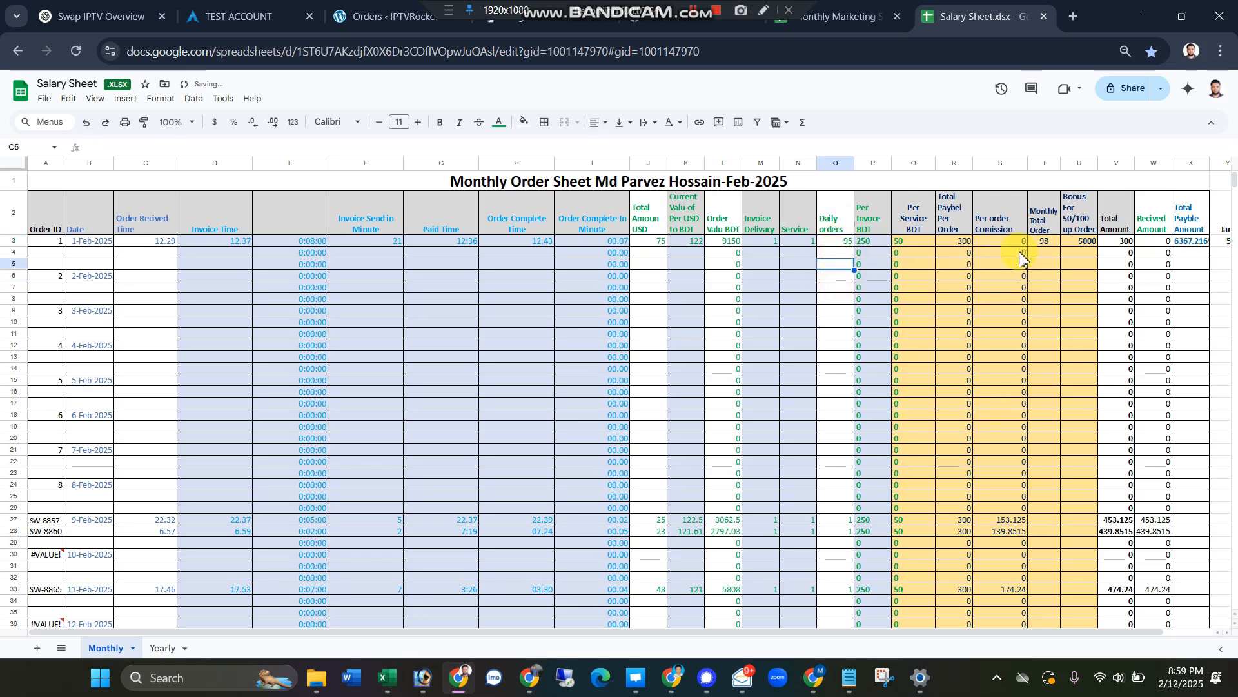
click(846, 242)
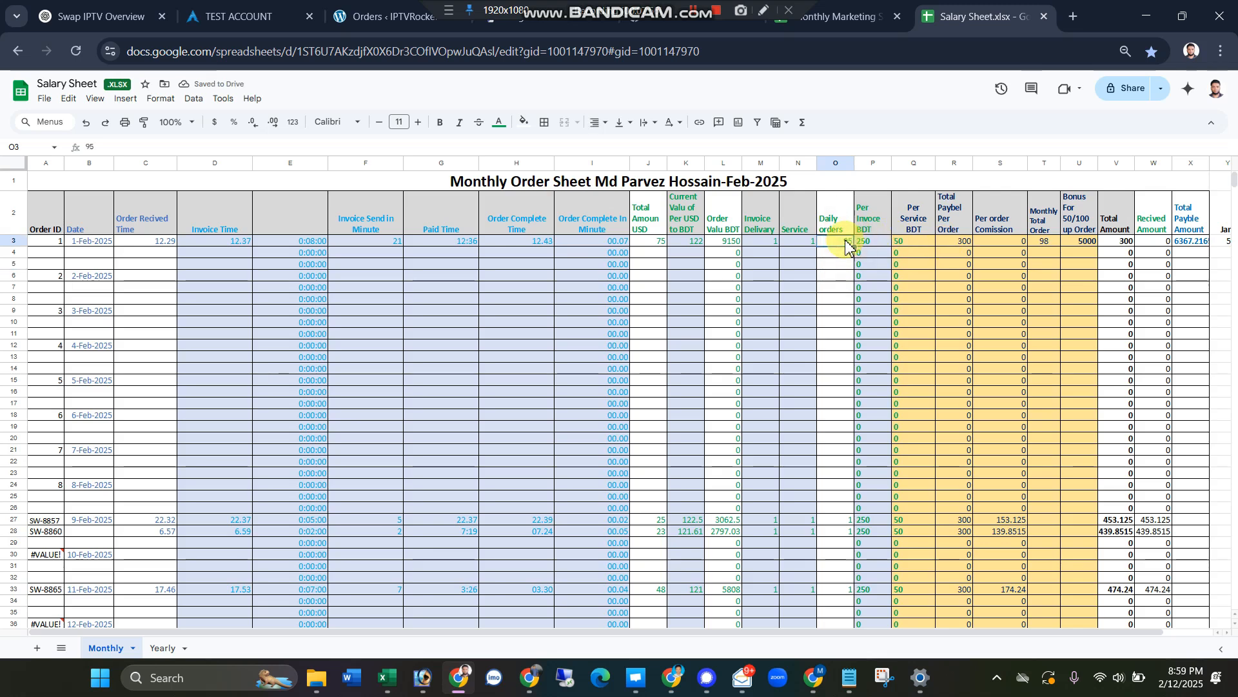
click(850, 300)
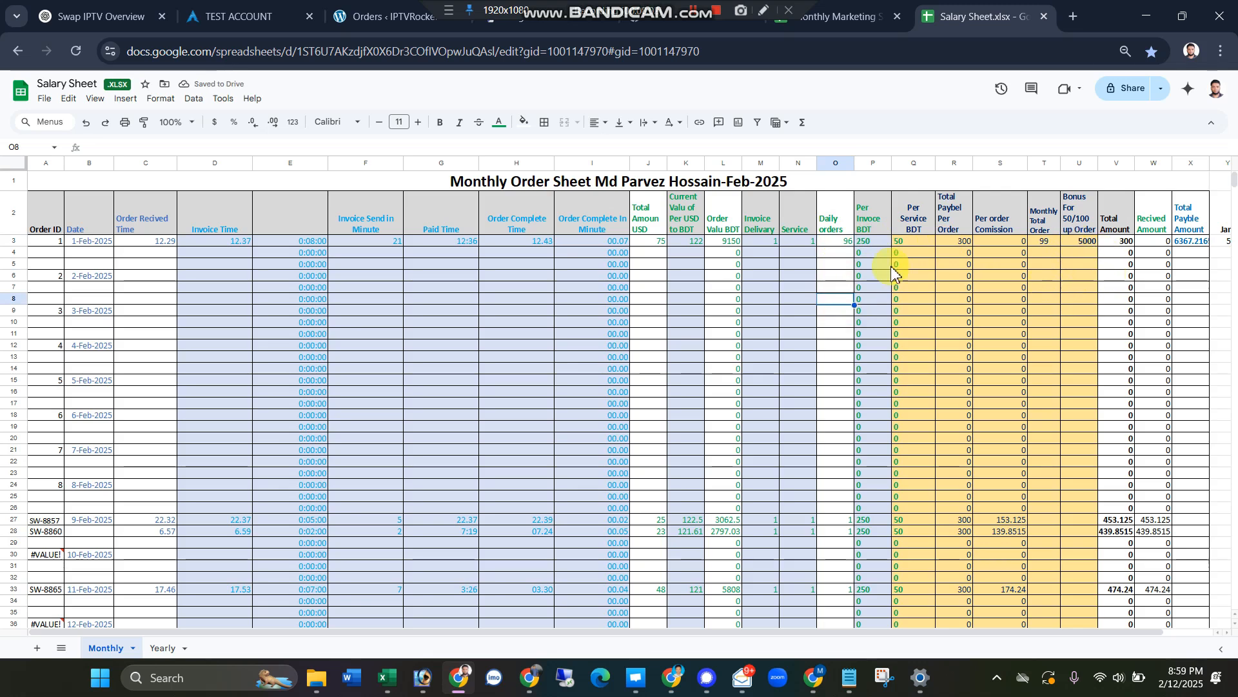
click(837, 247)
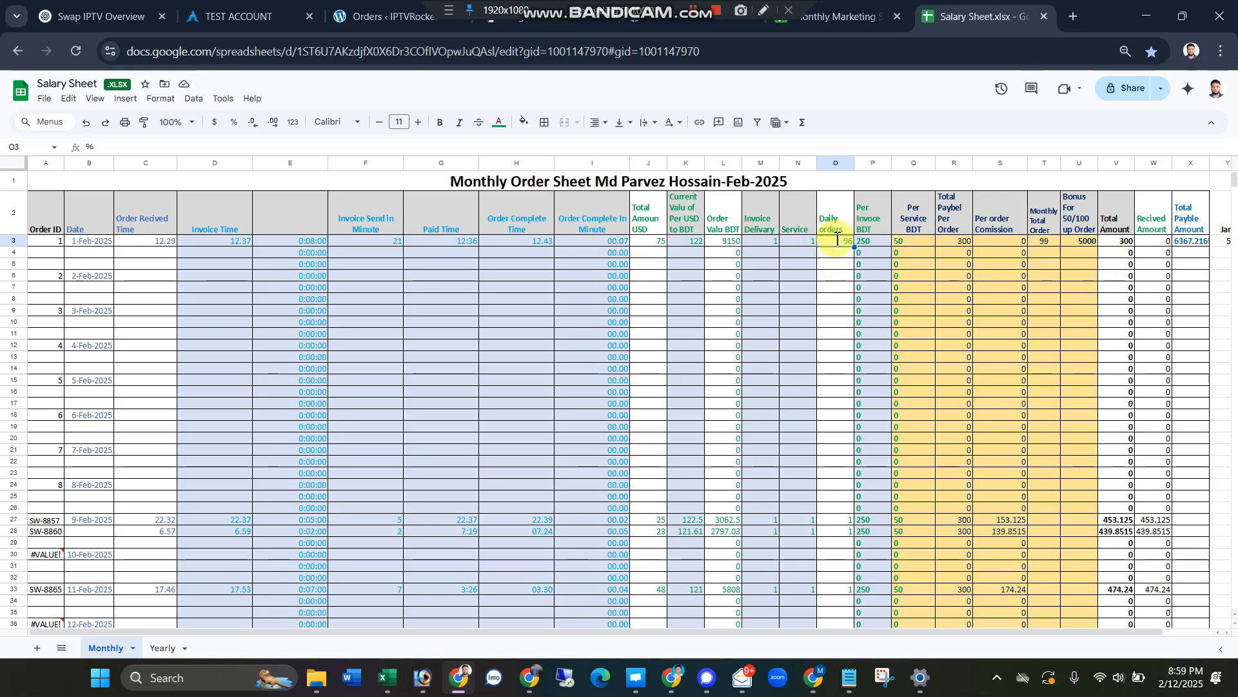
key(Return)
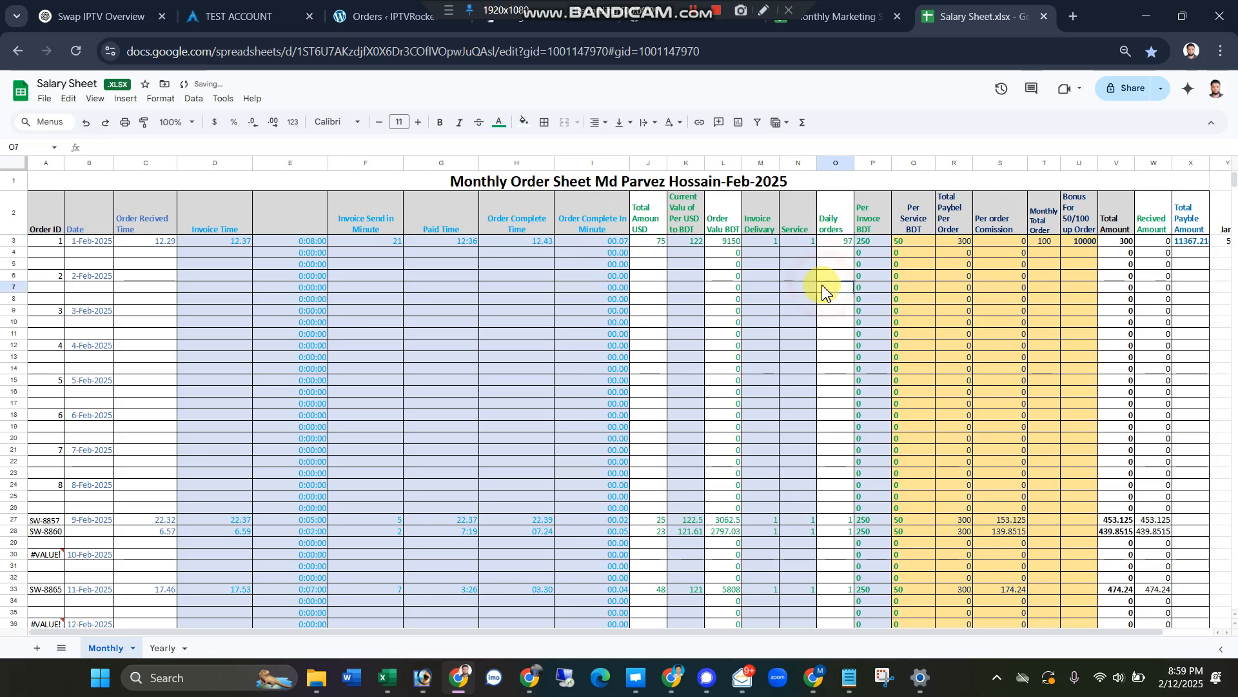
click(838, 288)
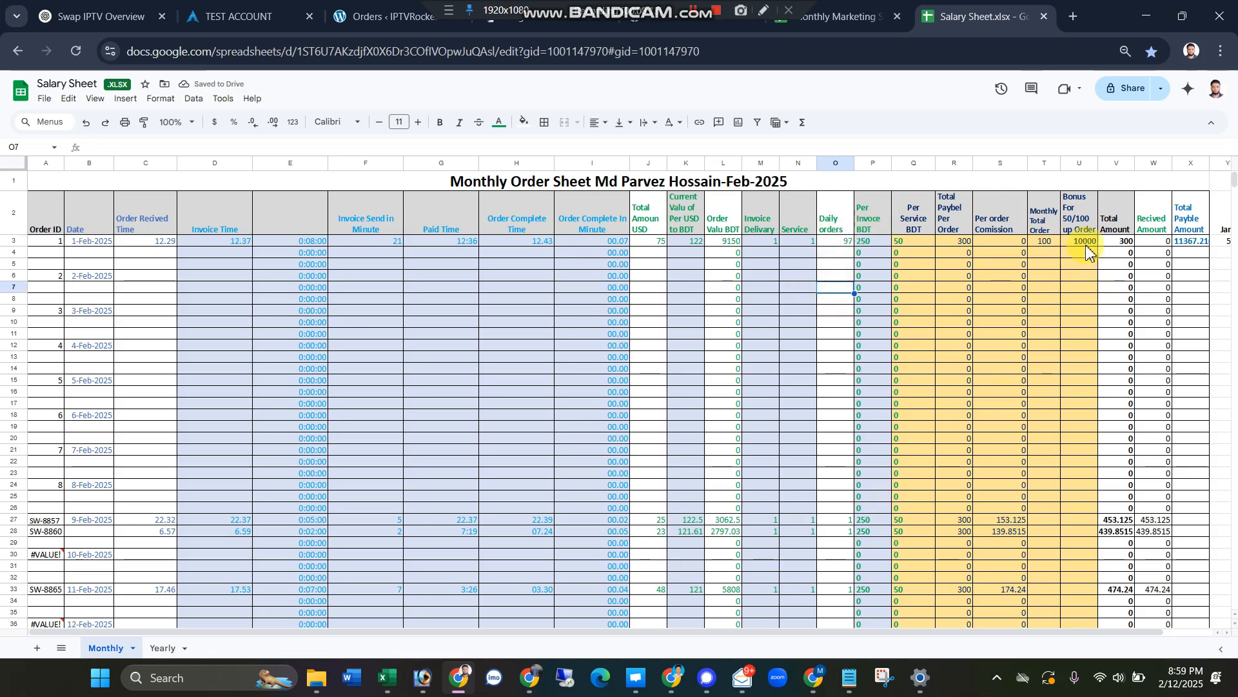
Step: Set the Daily orders value of the 1-Feb-2025 order to 102
click(840, 240)
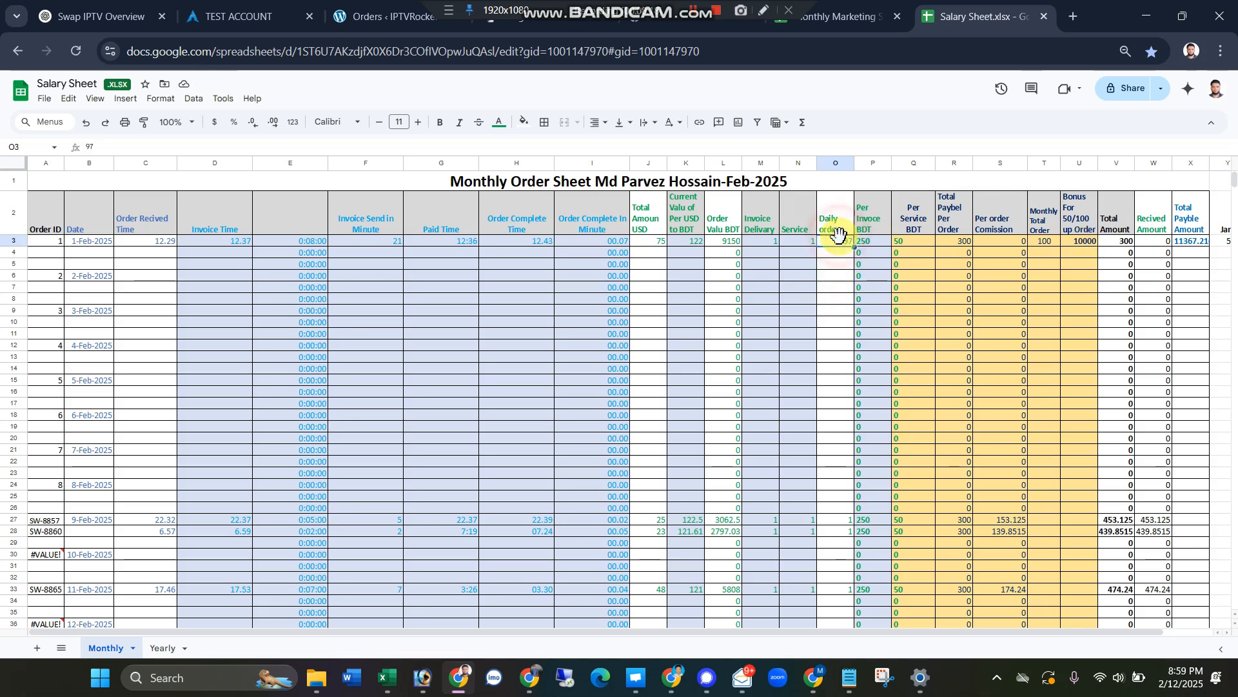
text(102)
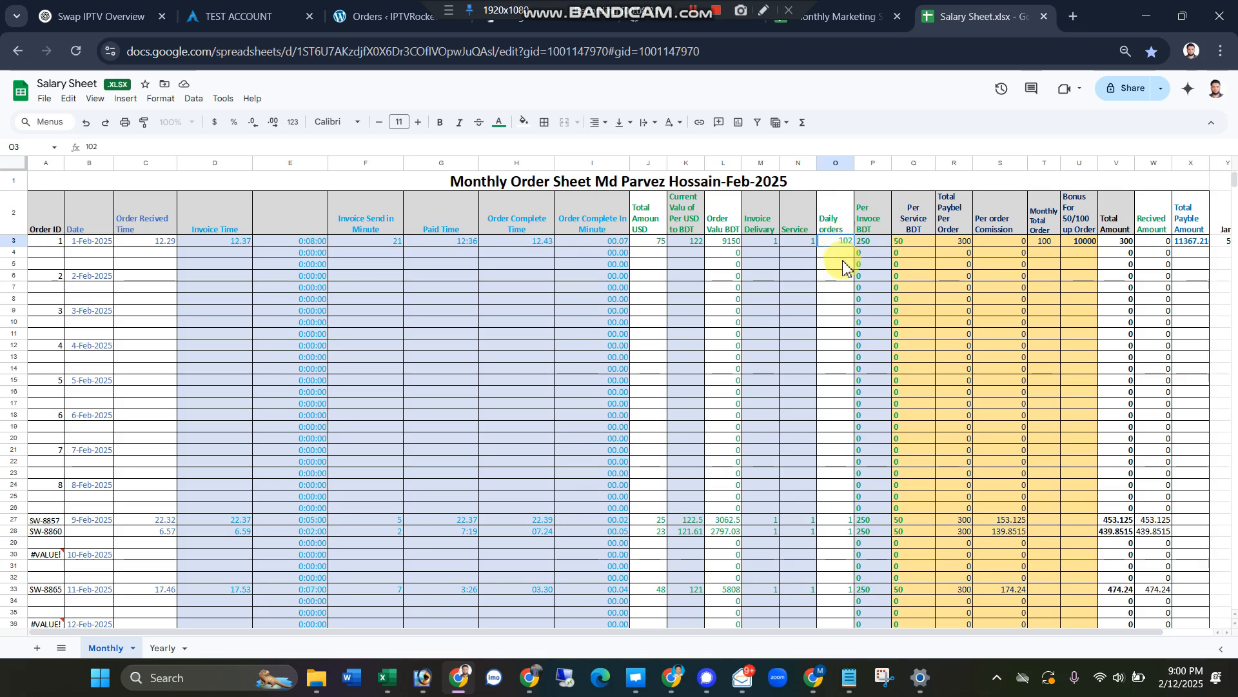
click(844, 263)
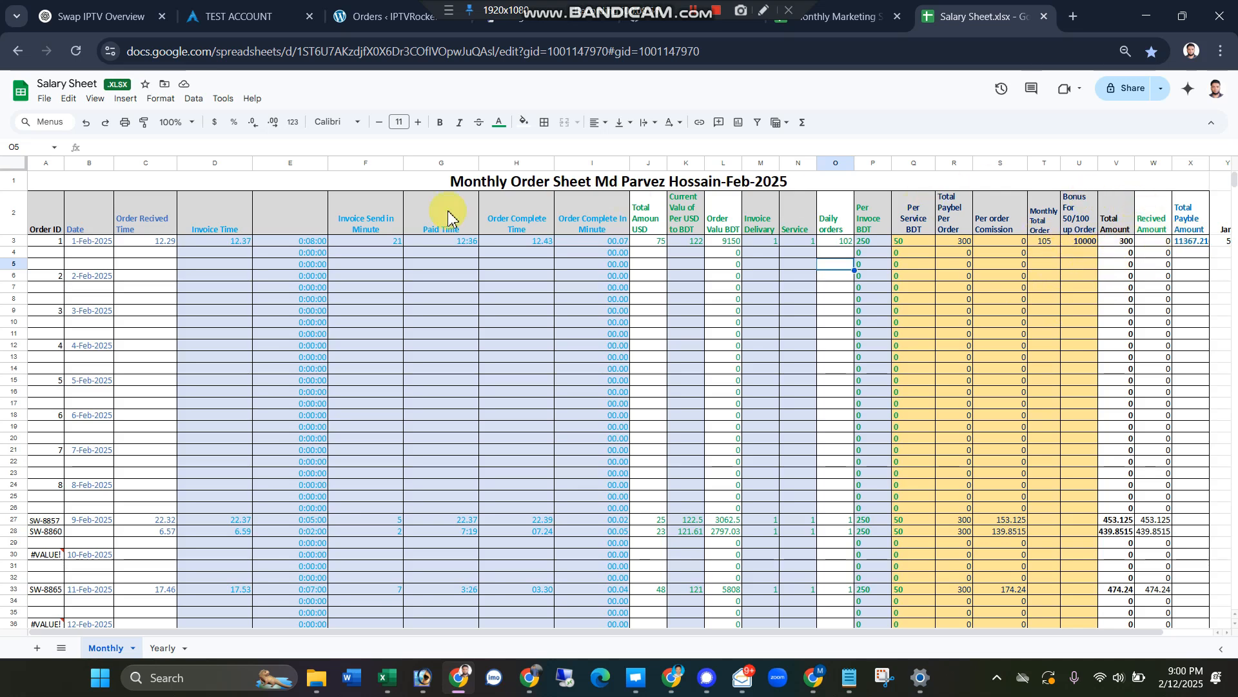
Step: Set the Invoice Send in Minute value of the 1-Feb-2025 order to 8
click(377, 243)
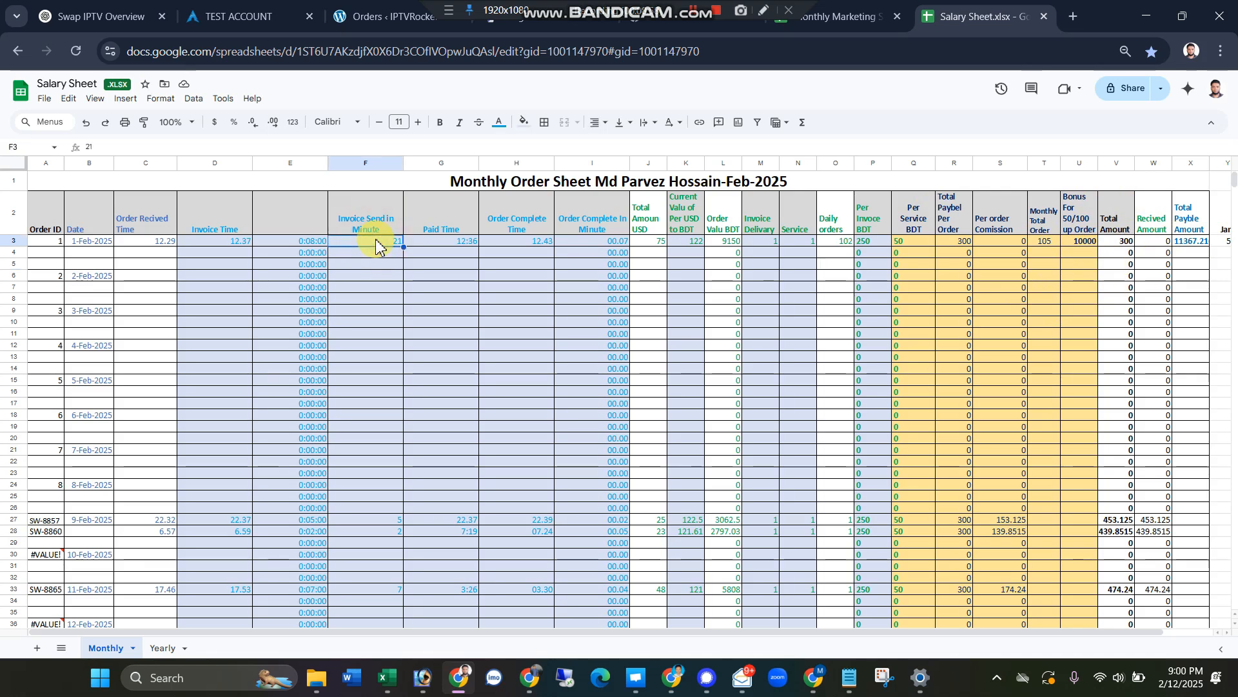
text(8)
click(385, 278)
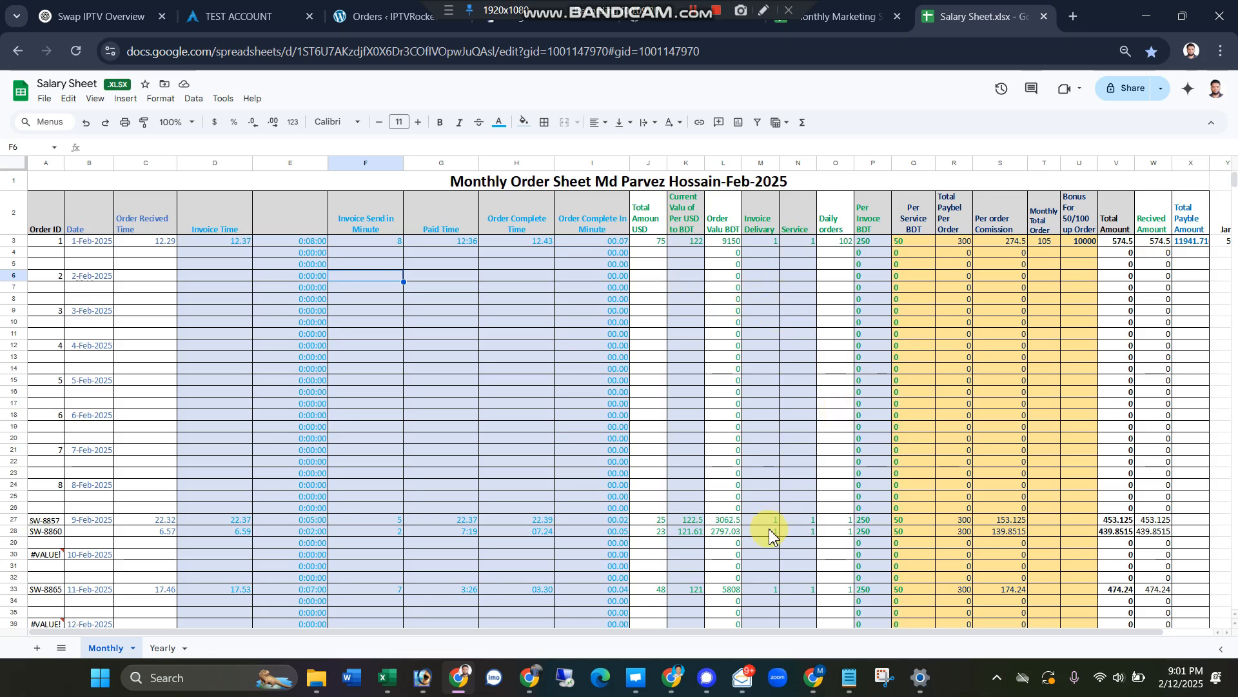
Step: Switch to the Monthly Marketing Sheet and set the Linkedin count for 3-Feb-2025 to 1
click(820, 15)
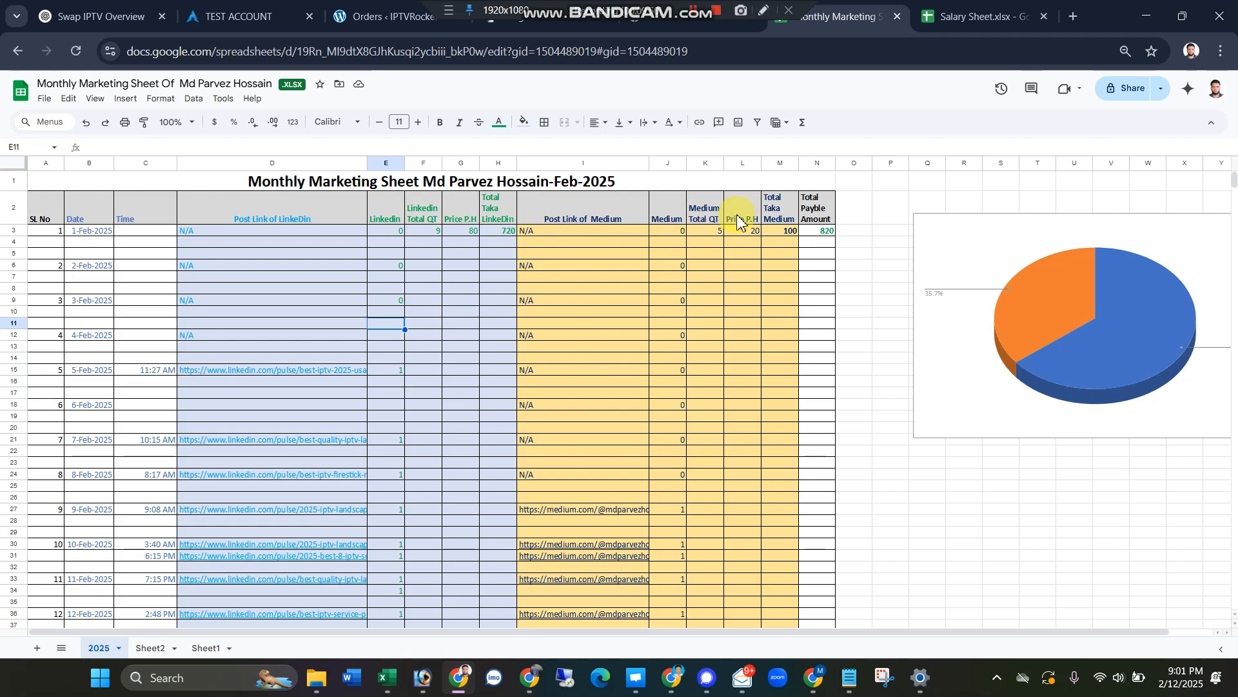
double_click(393, 303)
click(394, 312)
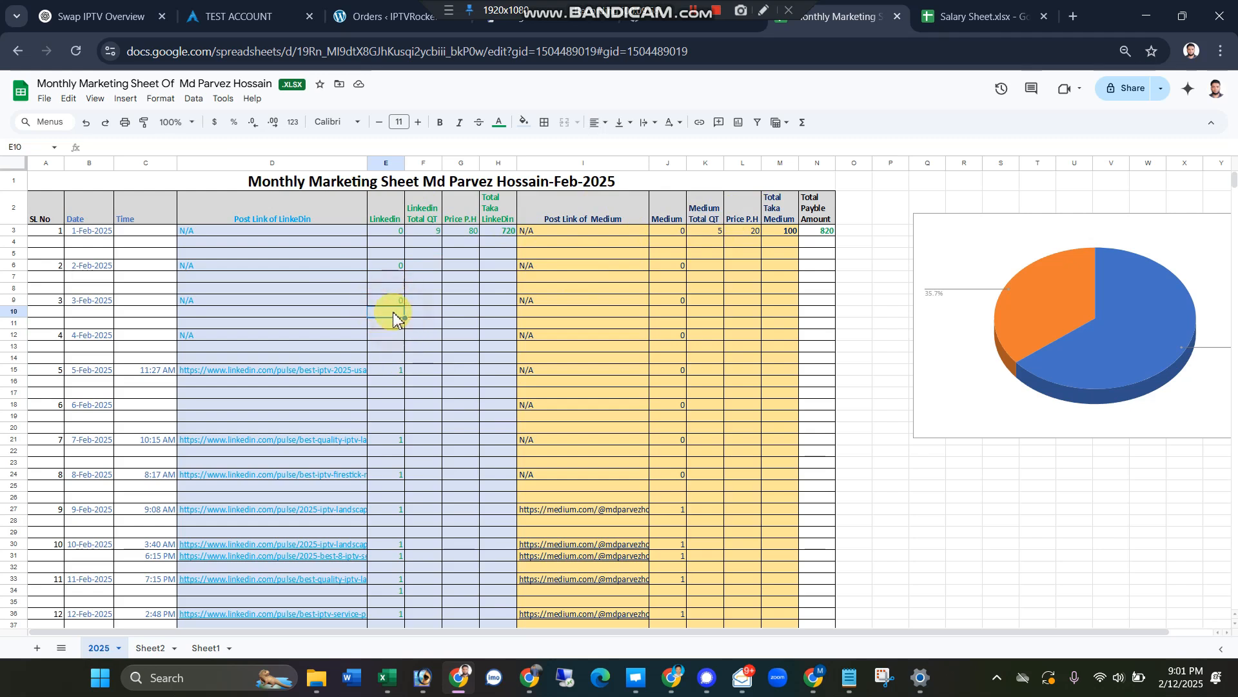
click(448, 10)
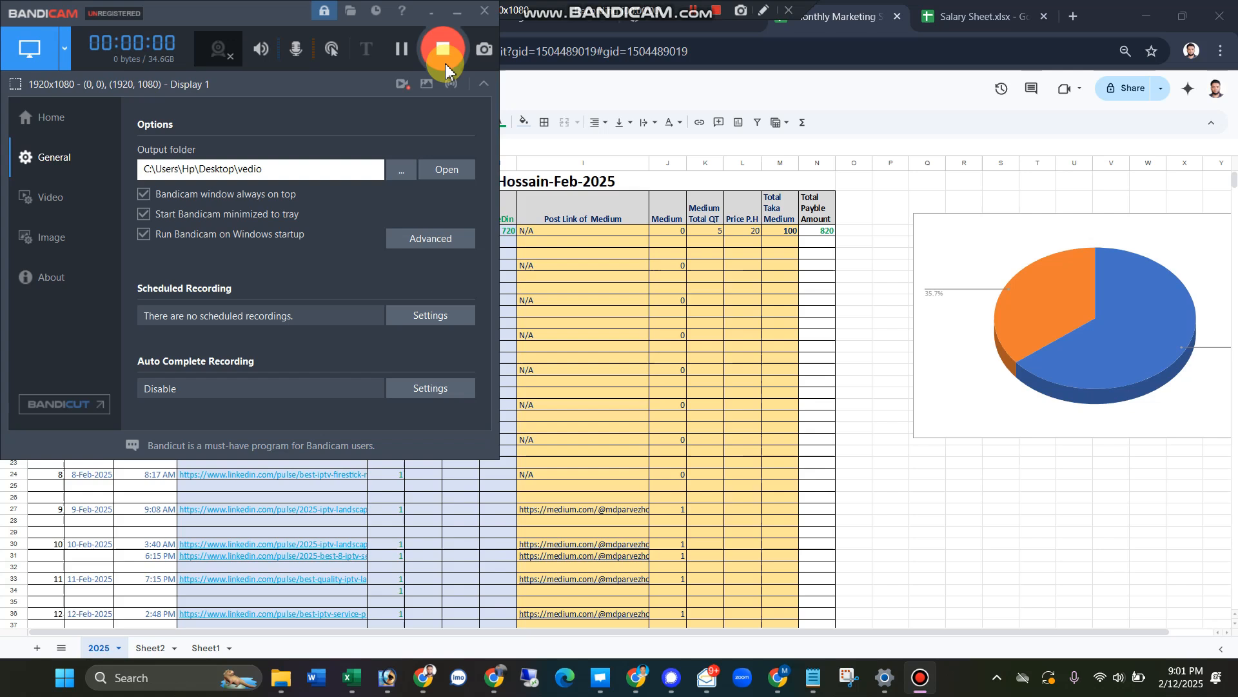
click(429, 14)
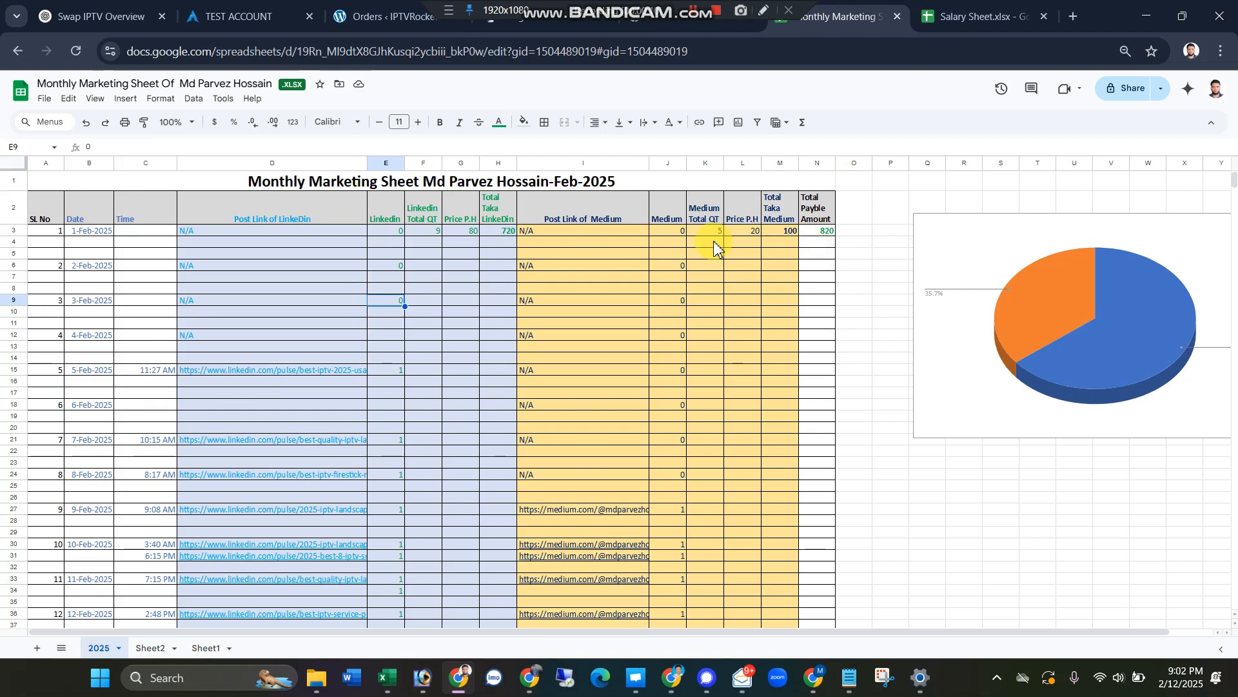
text(1)
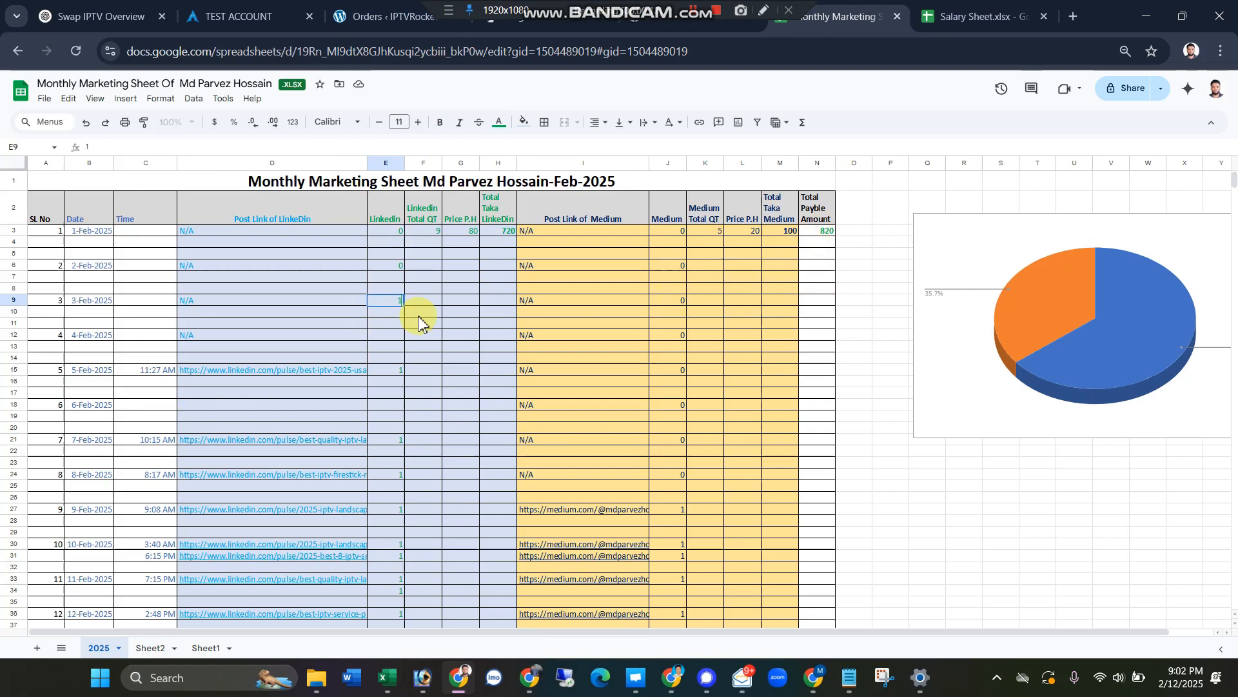
click(352, 306)
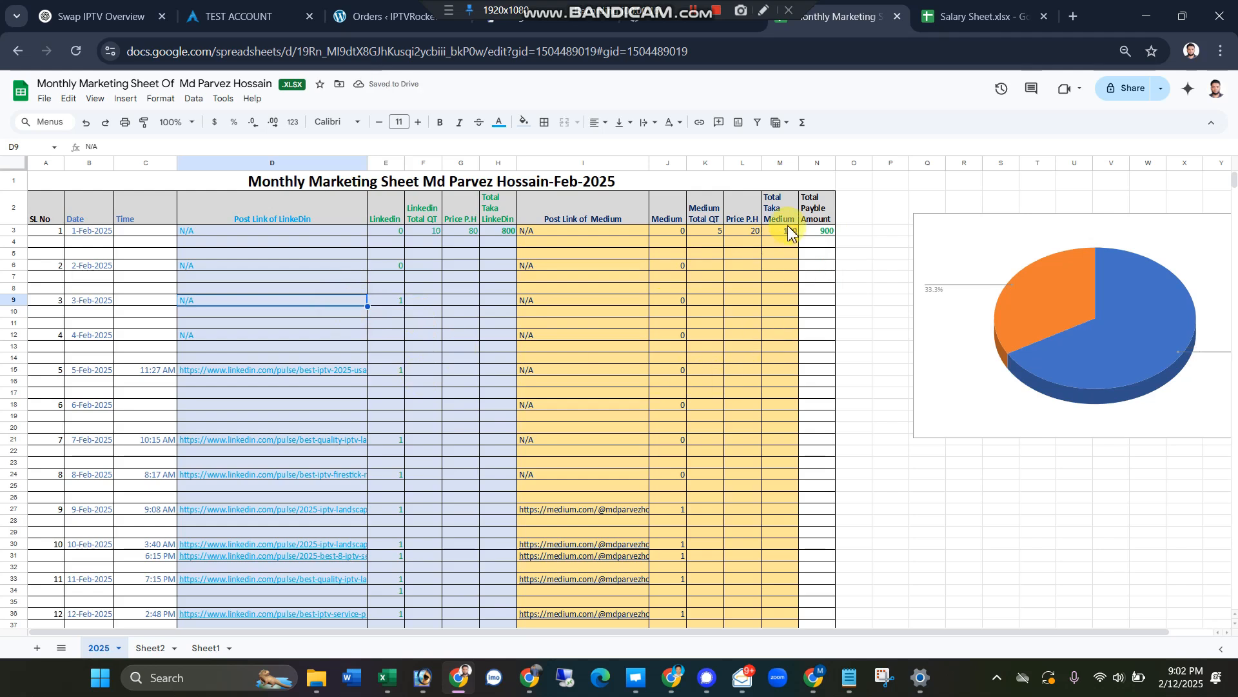
Step: Set the Linkedin count for 3-Feb-2025 back to 0
click(395, 299)
text(0)
click(394, 324)
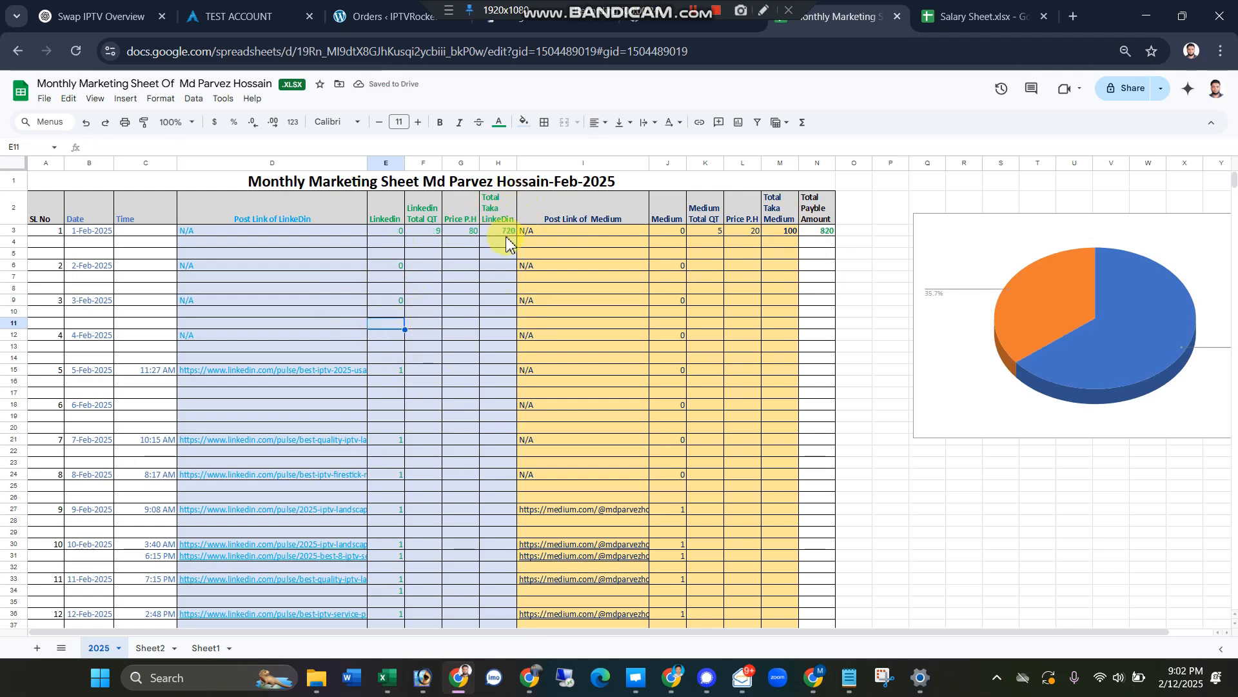
Step: Set both the Linkedin count for 3-Feb-2025 and the Medium count for 6-Feb-2025 to 1
click(390, 301)
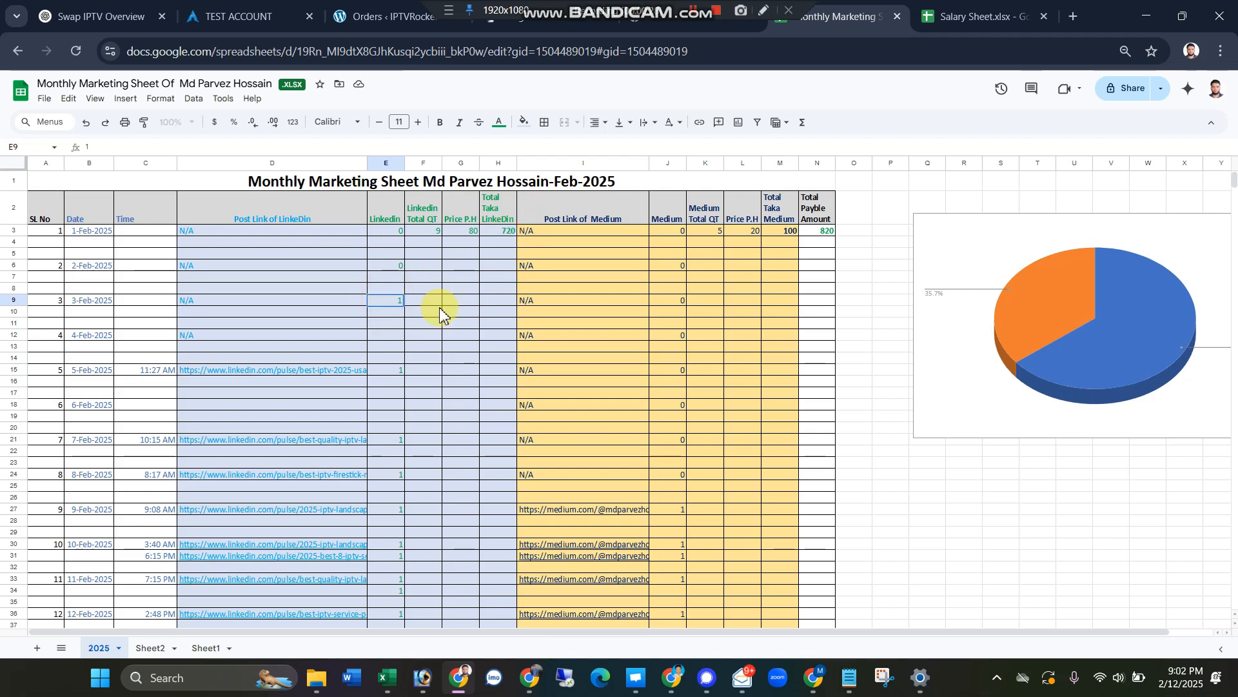
text(1)
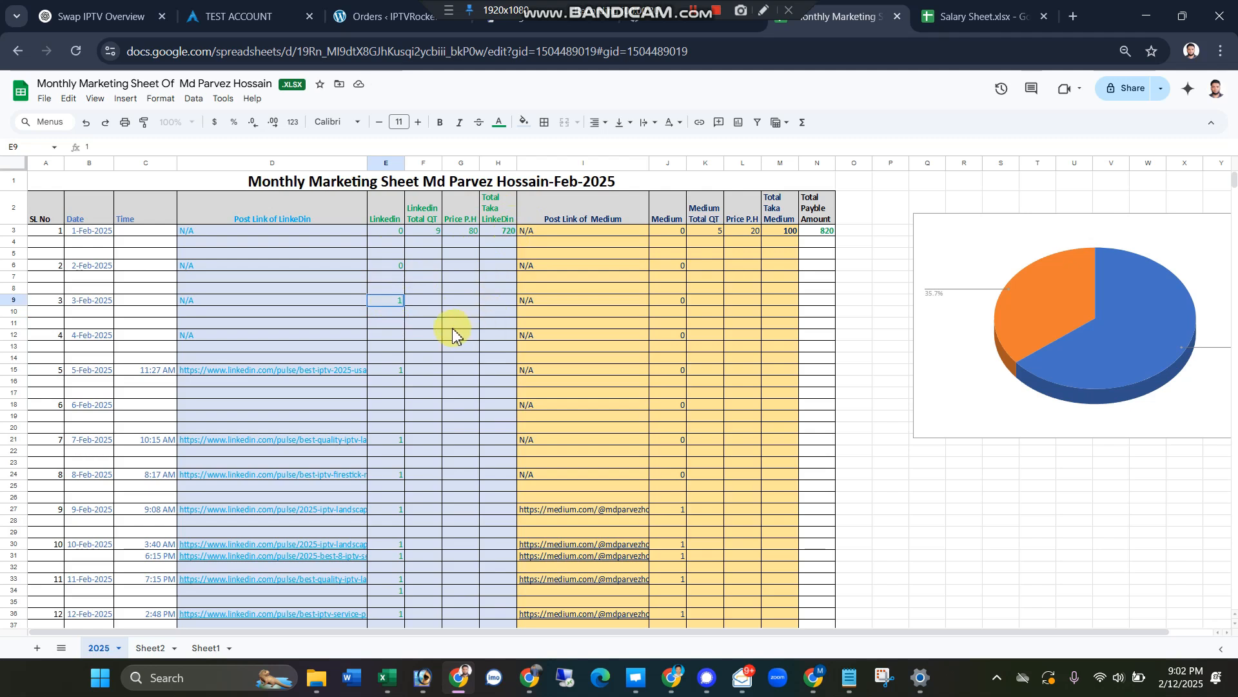
click(452, 325)
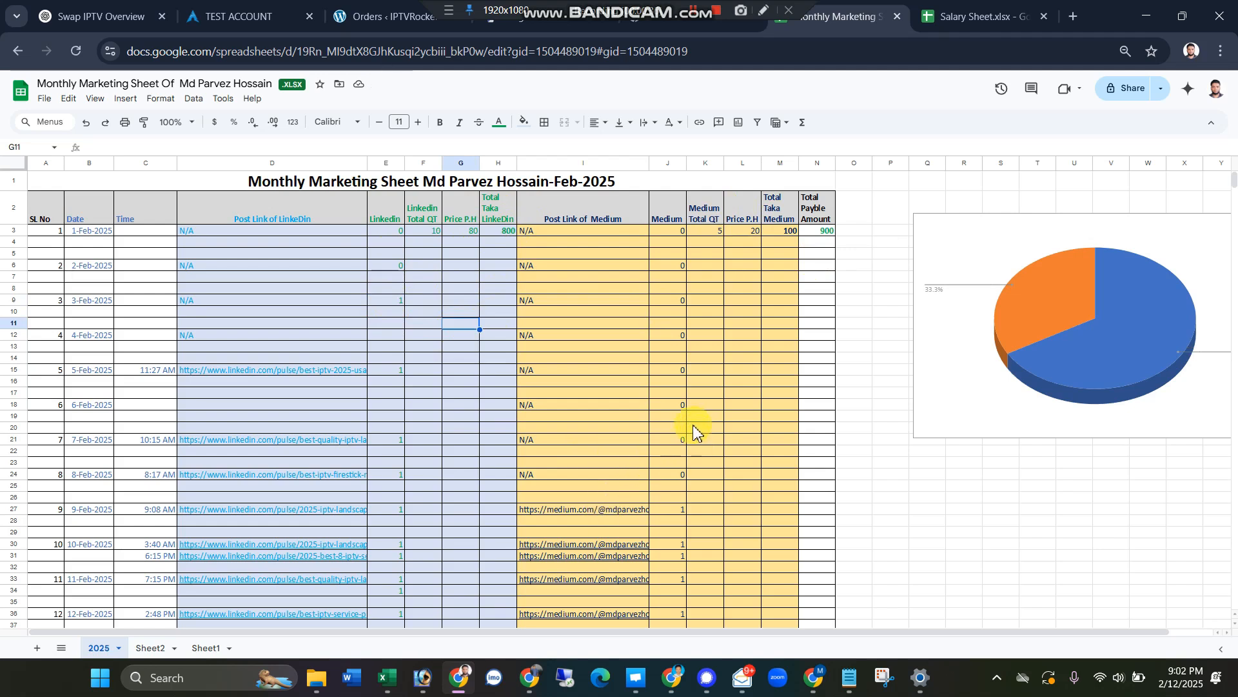
click(672, 407)
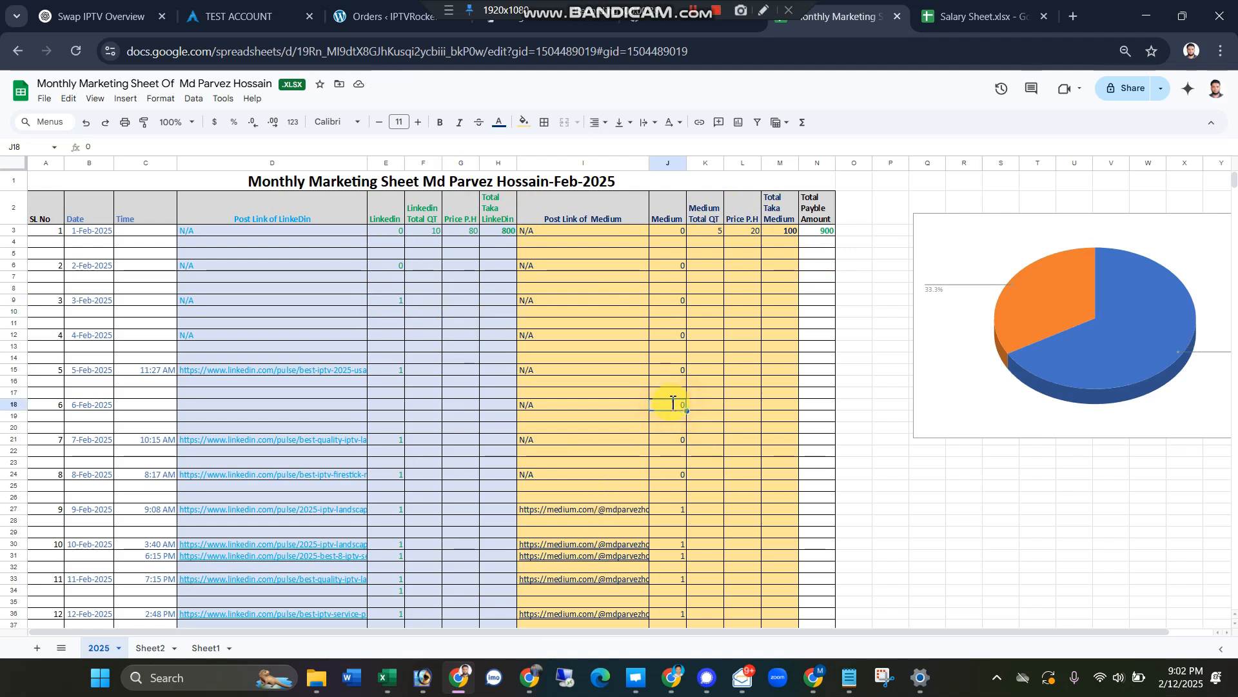
click(757, 416)
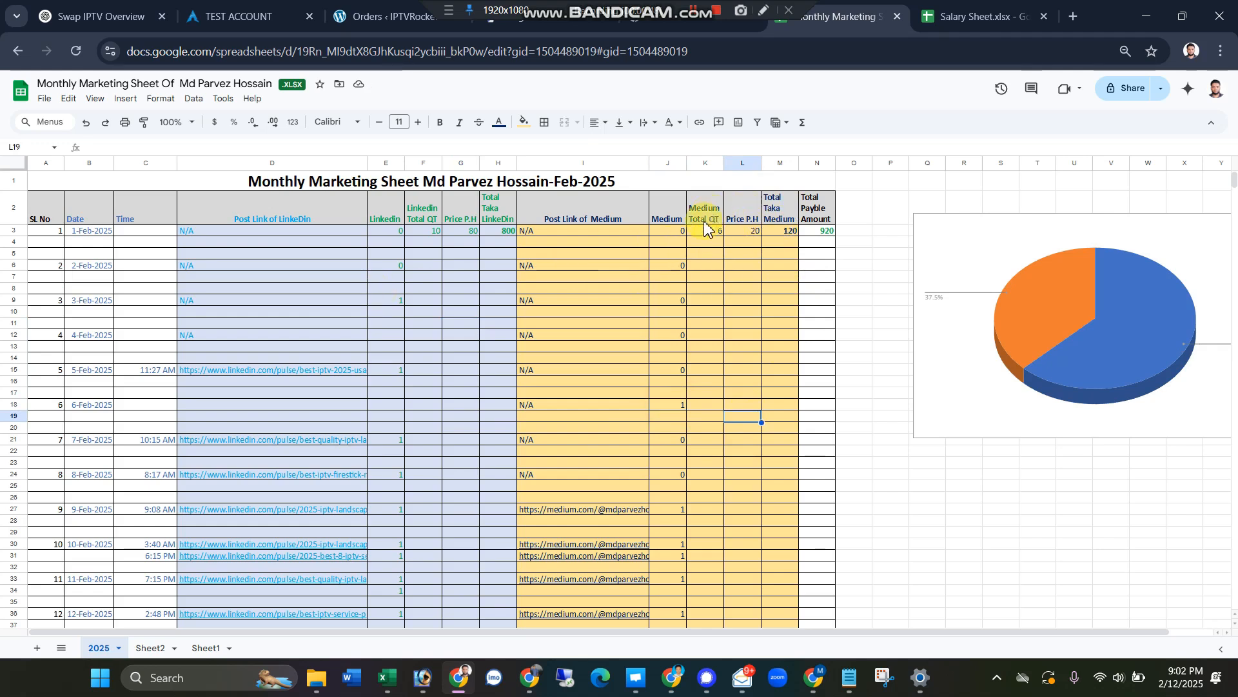
Step: Clear the Linkedin count for 3-Feb-2025 and the Medium count for 6-Feb-2025
click(395, 300)
key(Delete)
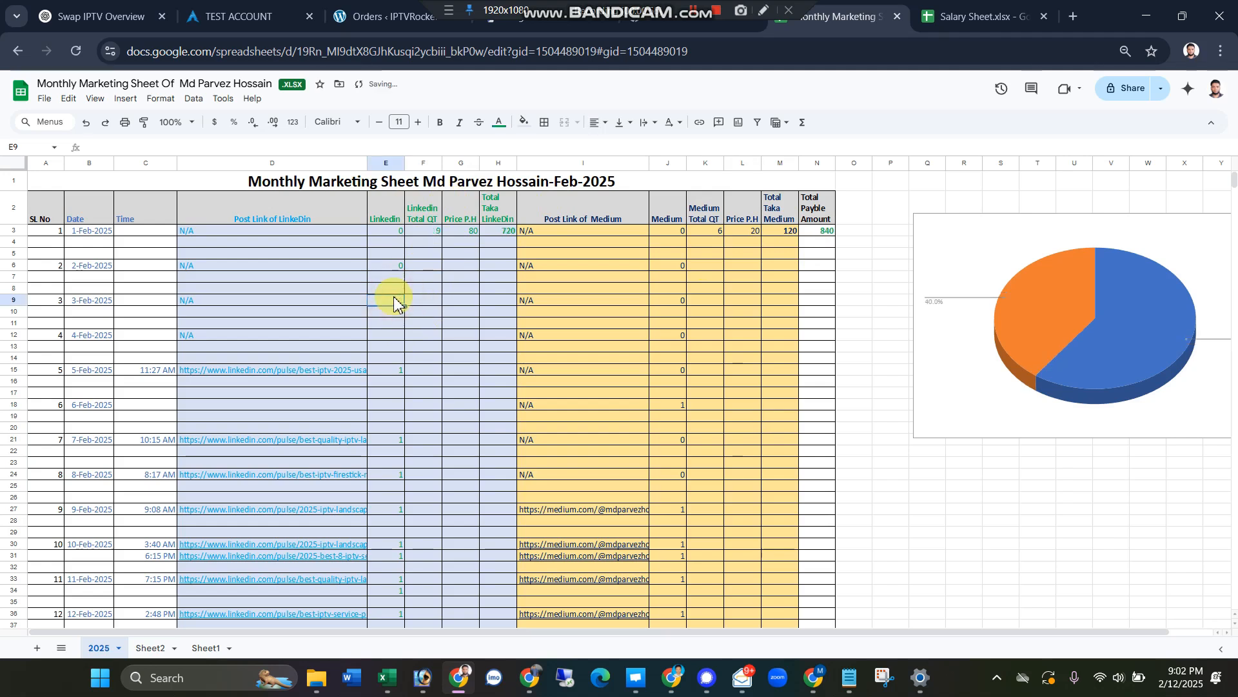
click(669, 392)
click(672, 406)
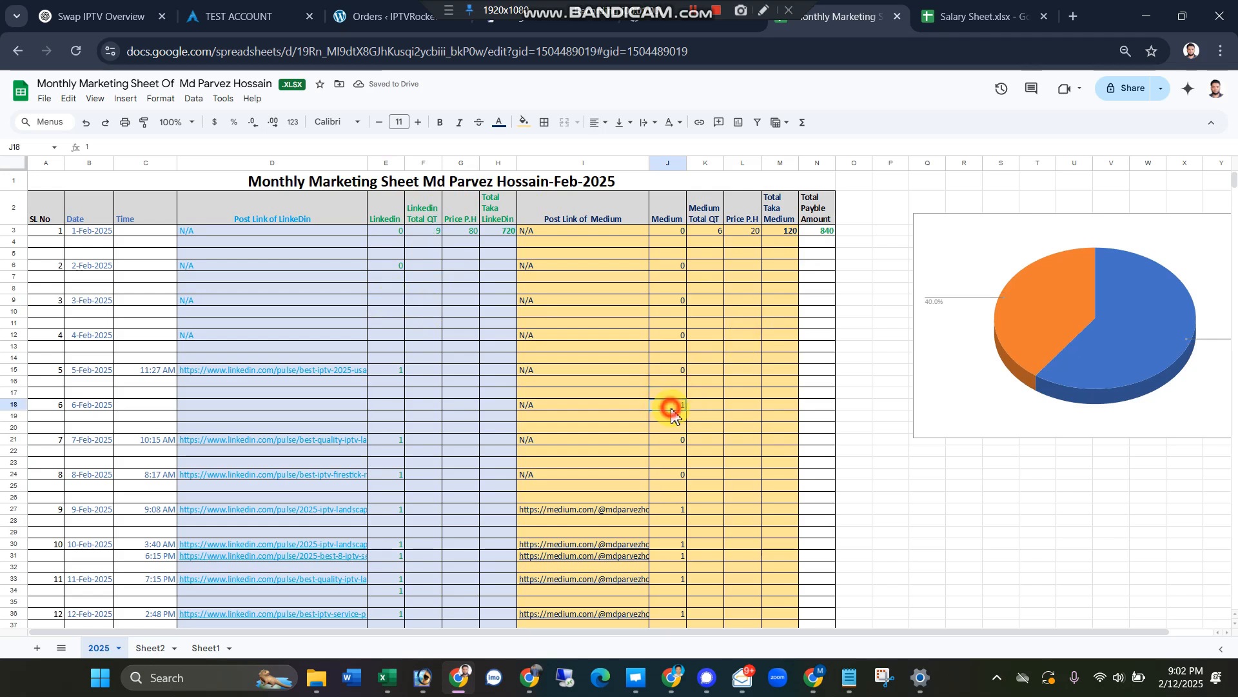
key(Delete)
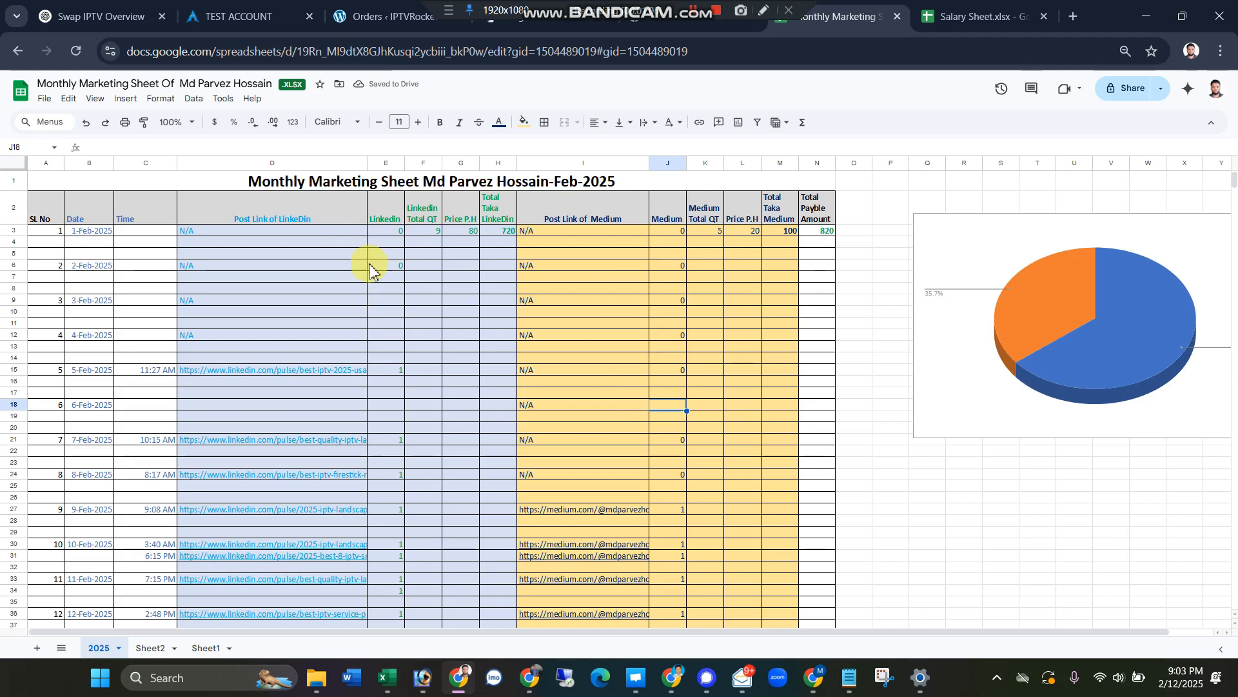
Step: Inspect the formulas behind Total Taka Linkedin and Total Payble Amount in the marketing sheet
click(493, 233)
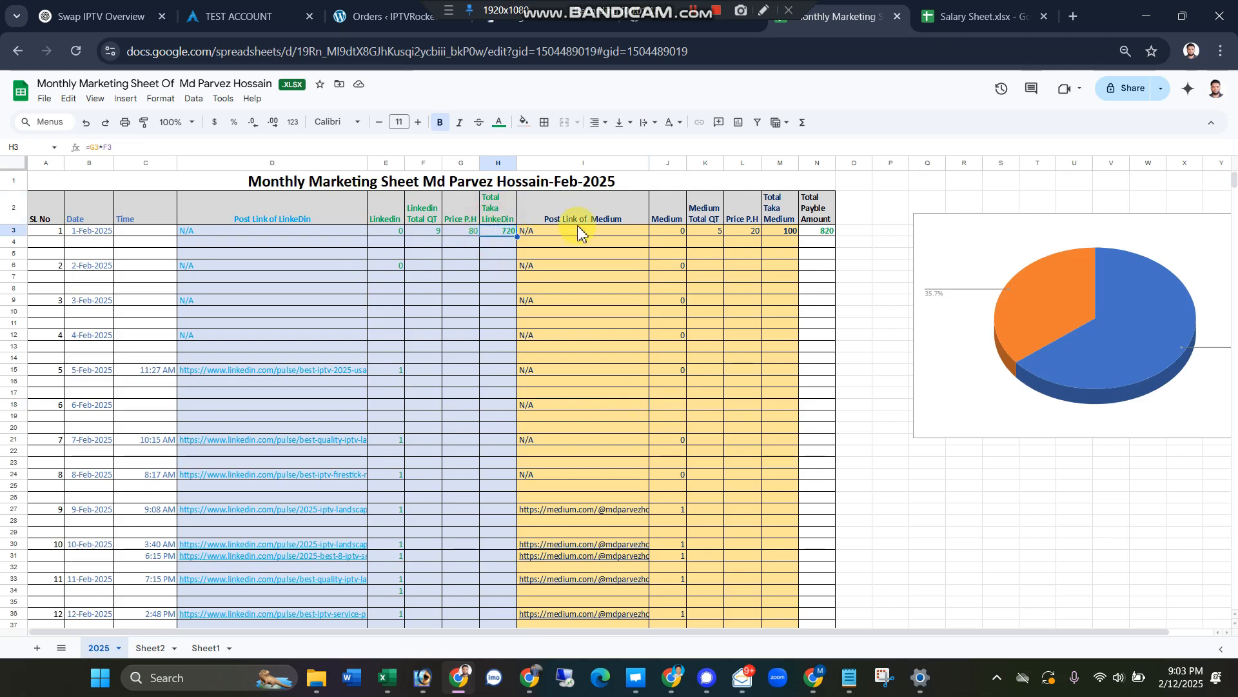
click(828, 237)
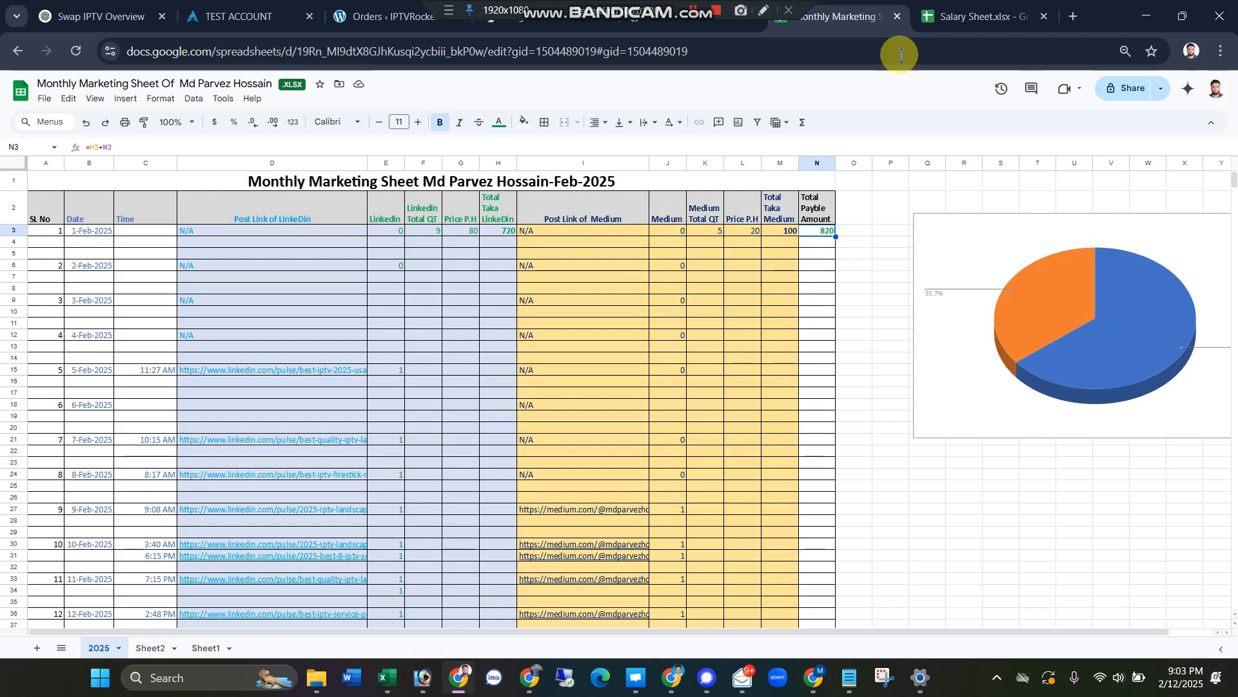
Step: Switch back to the Salary Sheet's Monthly sheet and clear the Daily orders, Service and Invoice Delivary values of the 1-Feb-2025 order
click(954, 18)
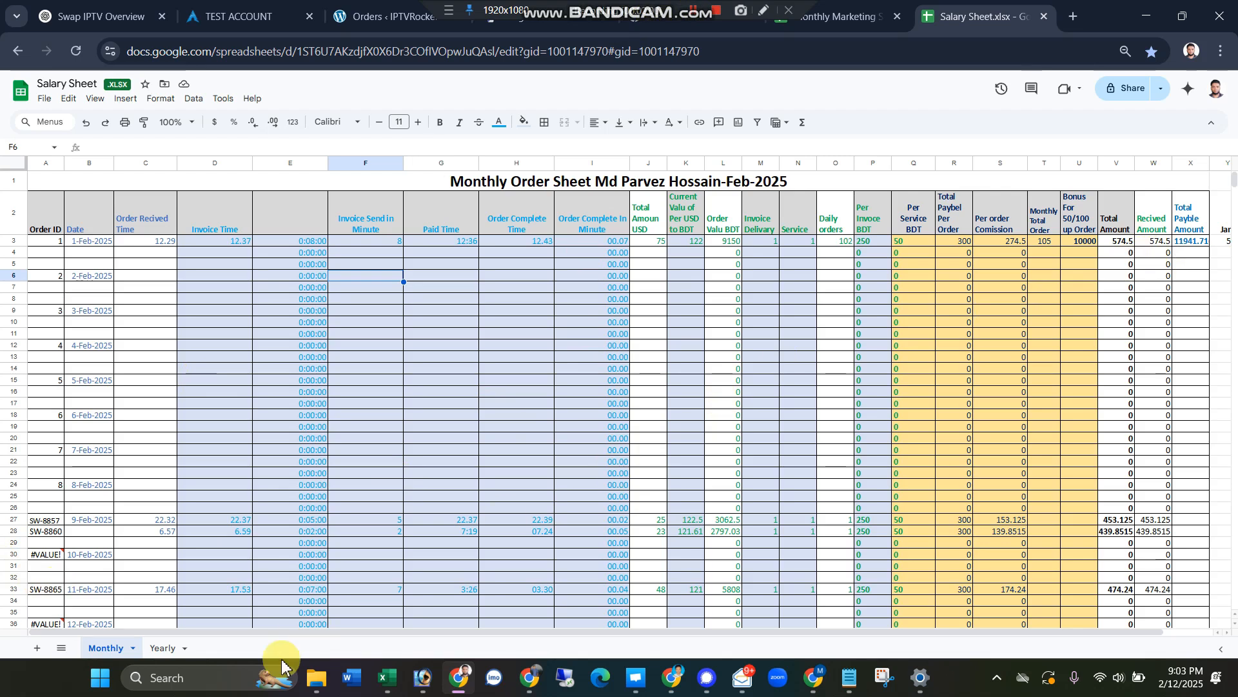
click(162, 647)
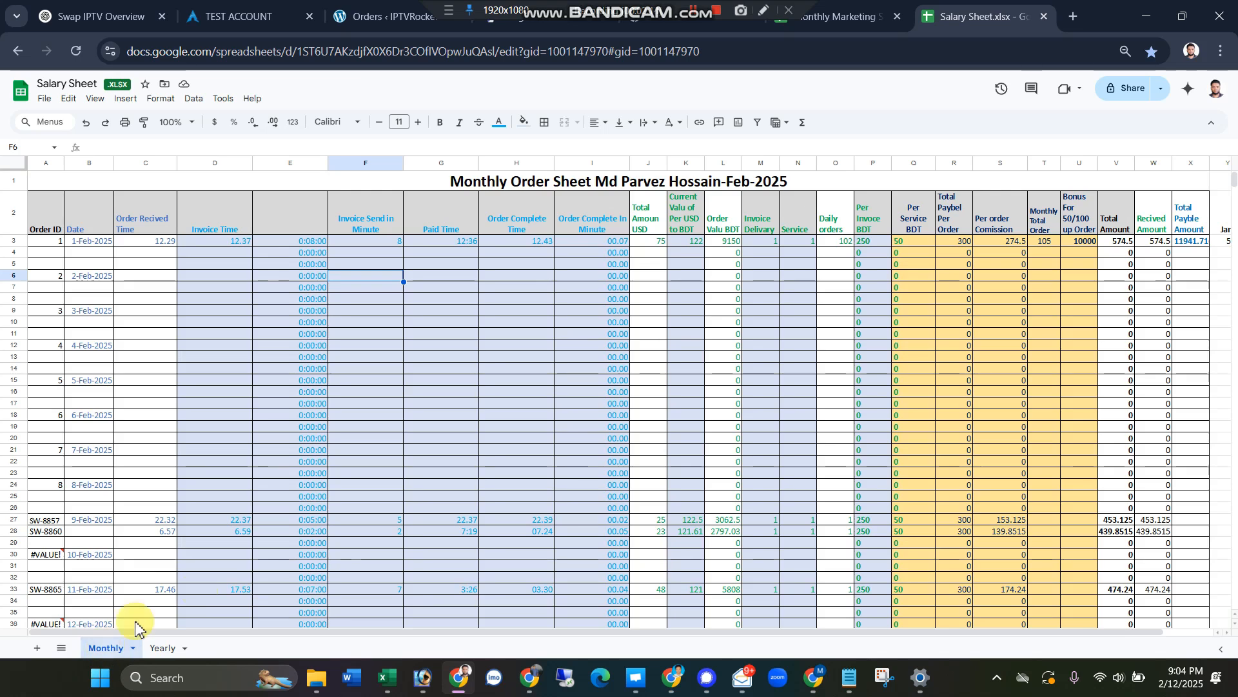
click(104, 649)
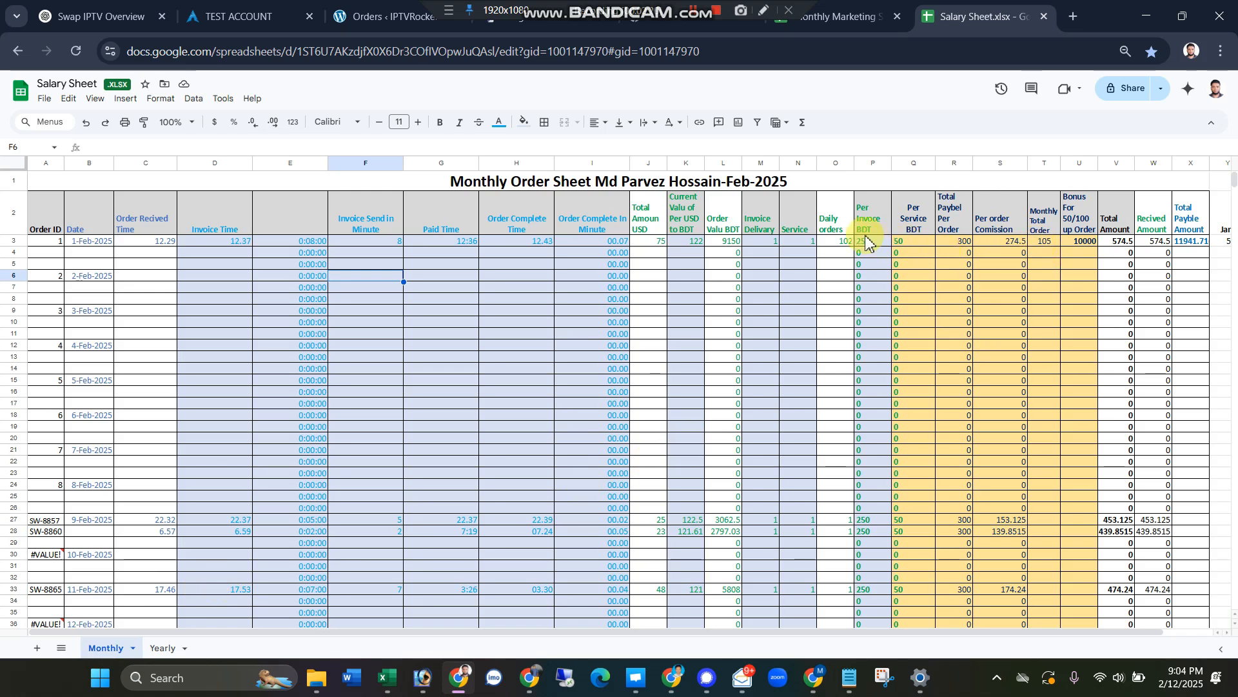
click(834, 243)
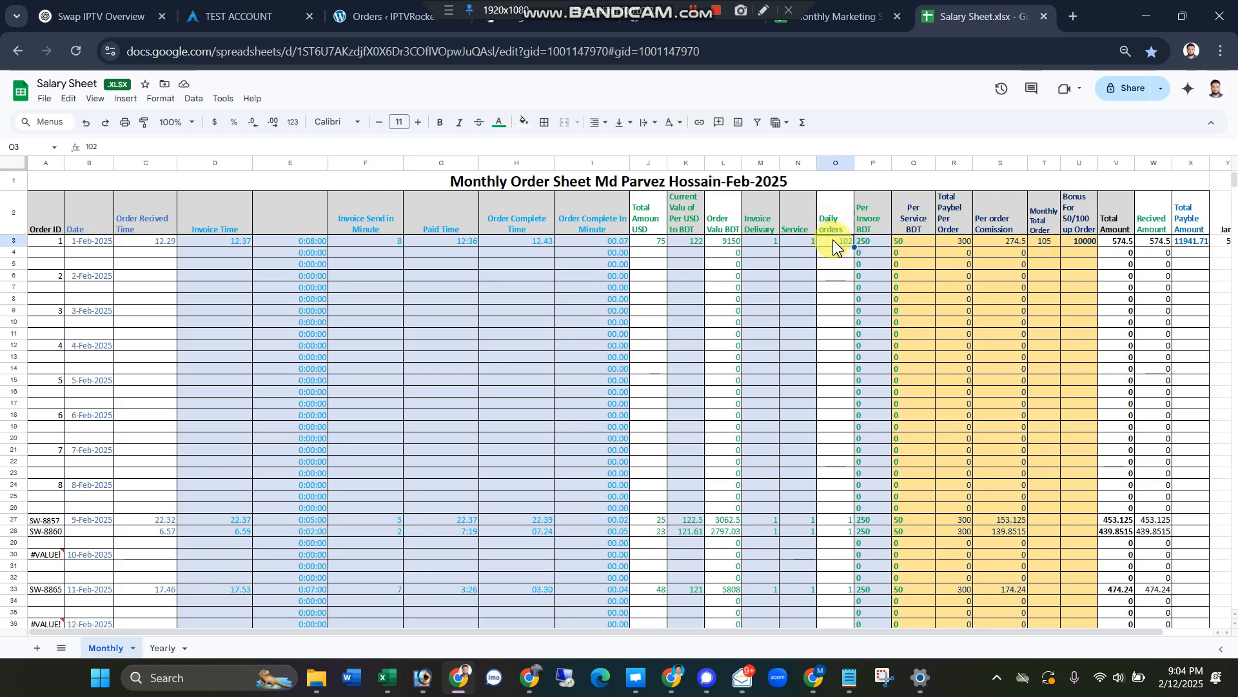
key(Delete)
click(831, 287)
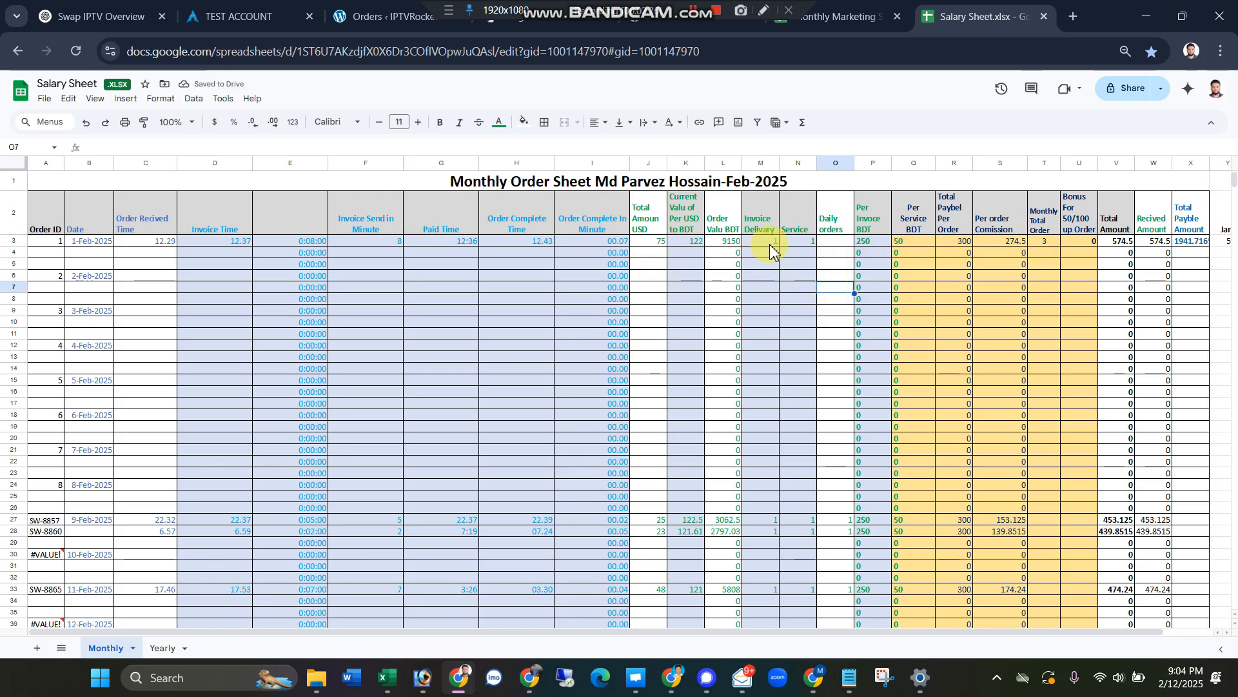
click(804, 242)
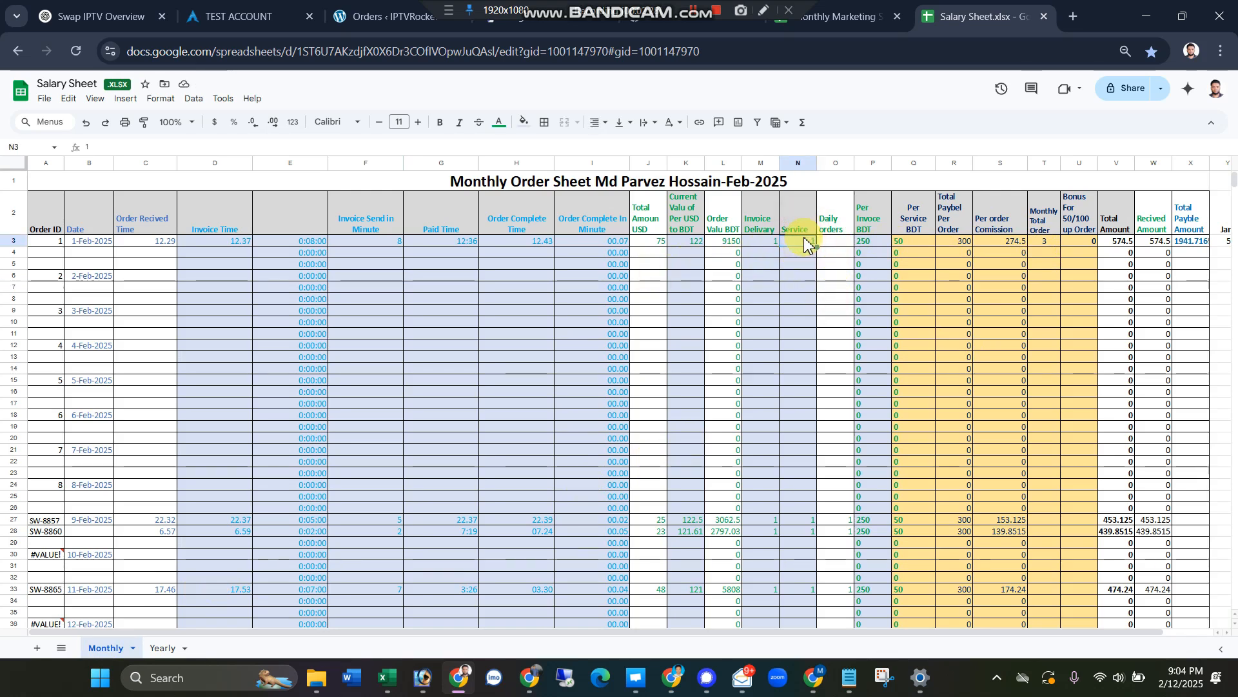
click(759, 244)
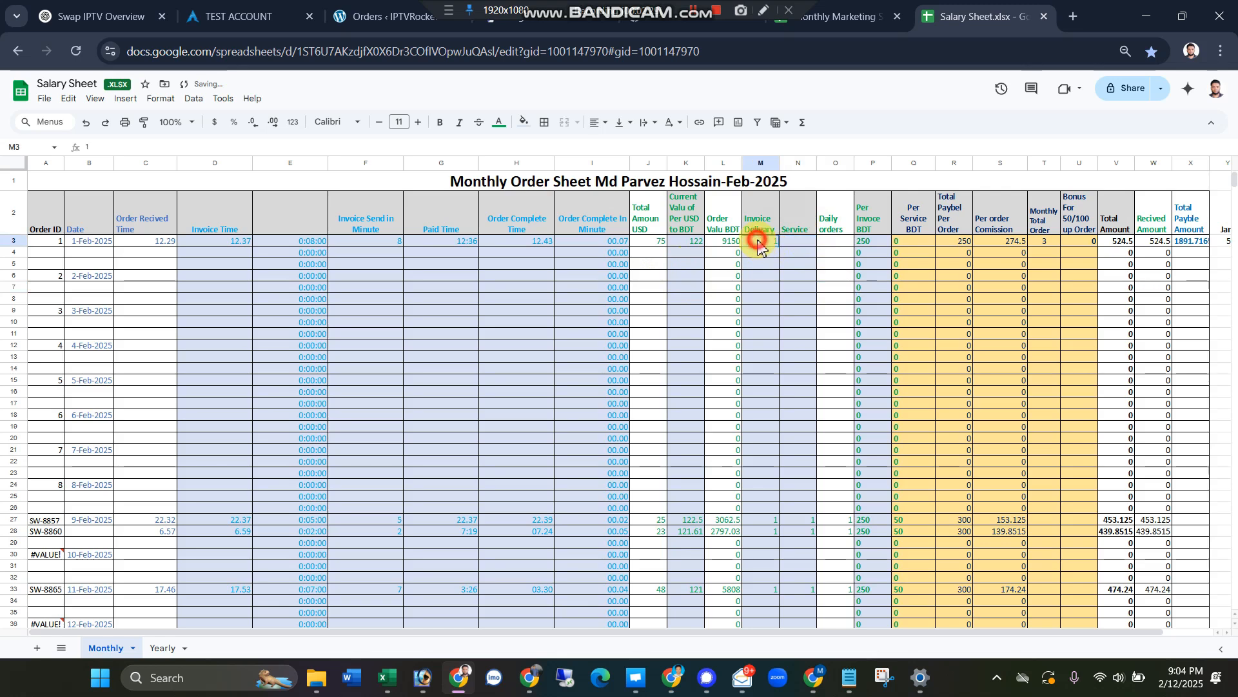
click(725, 245)
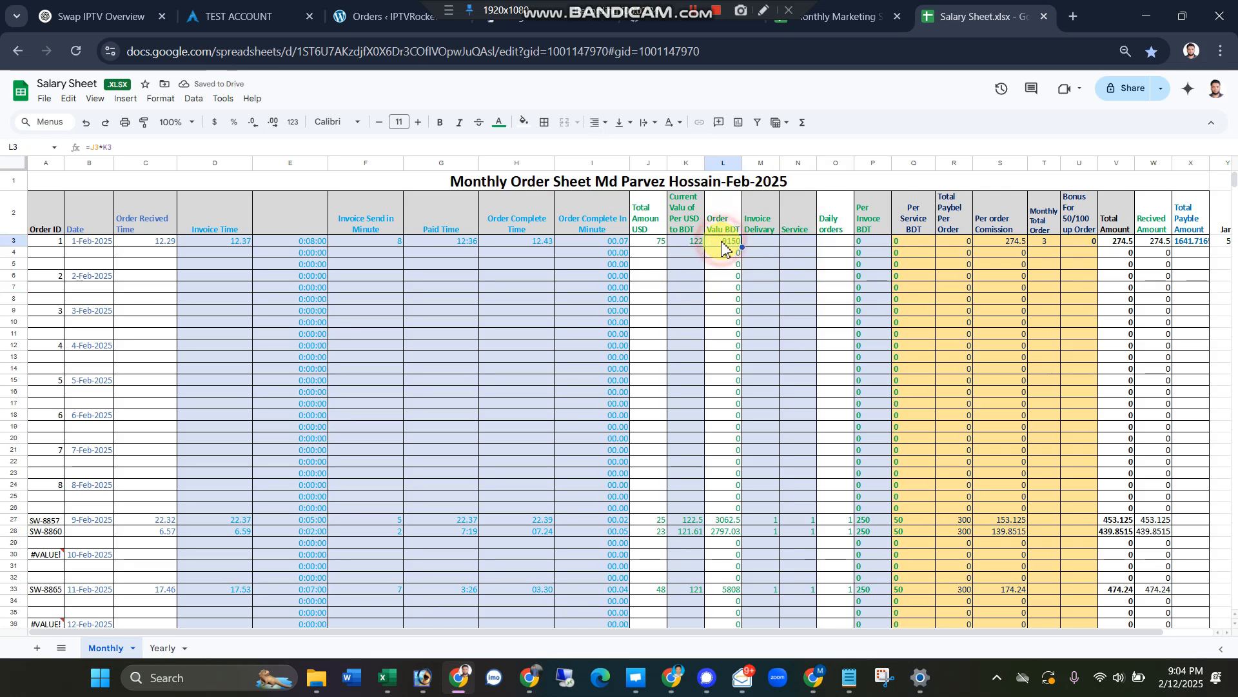
key(Delete)
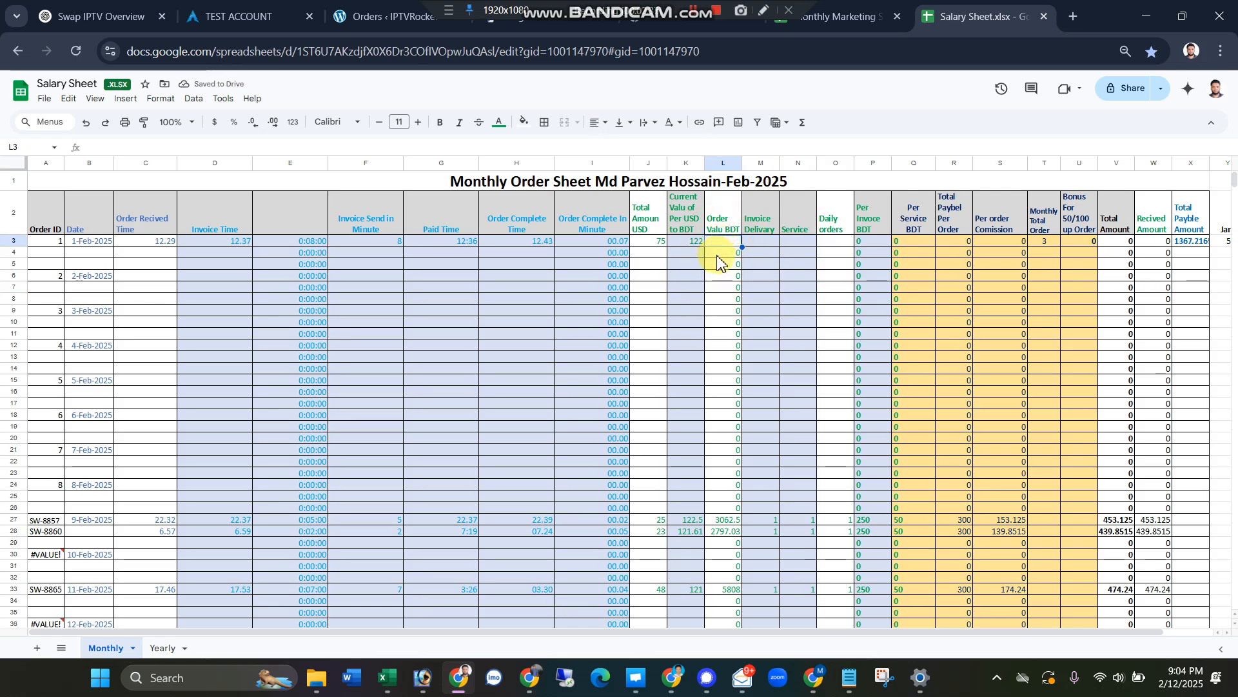
key(ctrl+z)
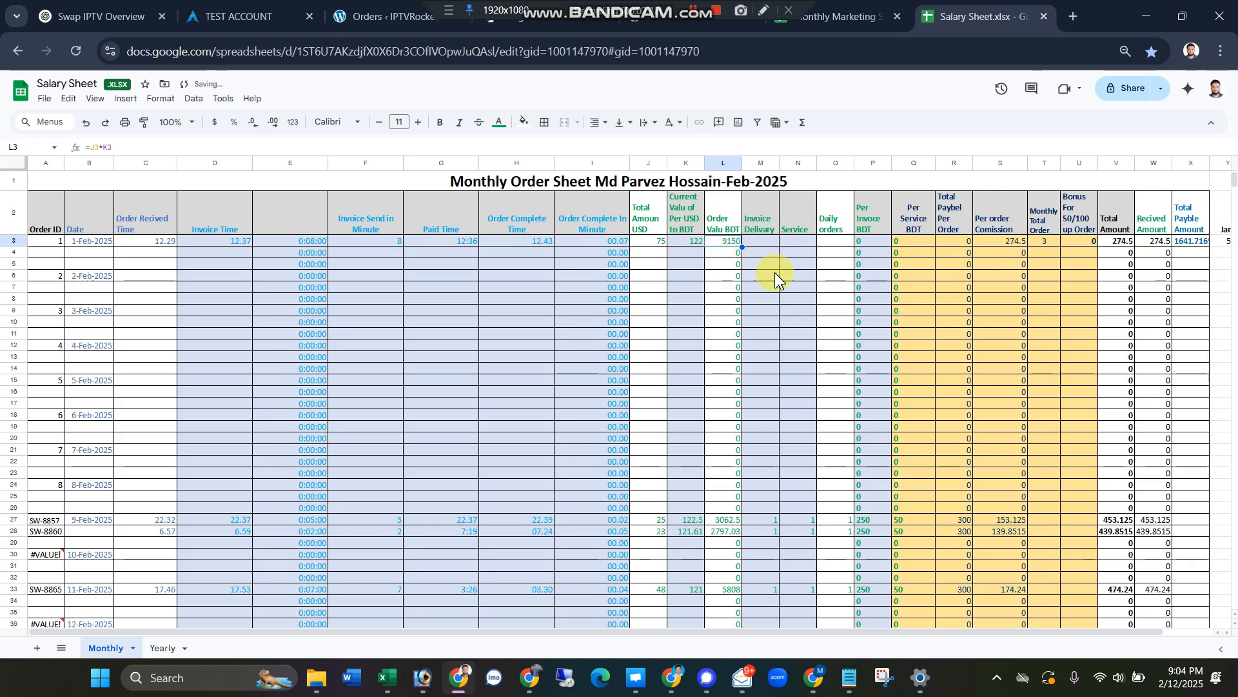
click(816, 277)
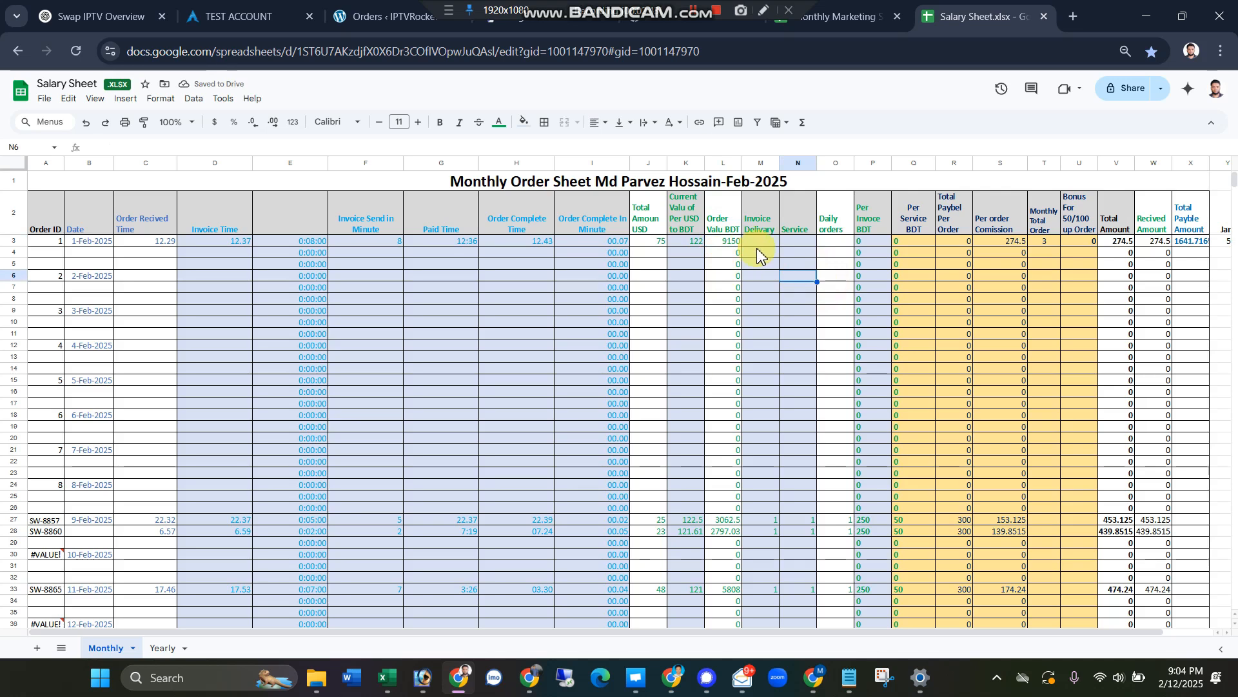
Step: Clear the total USD amount and the USD-to-BDT rate of the 1-Feb-2025 order
click(642, 244)
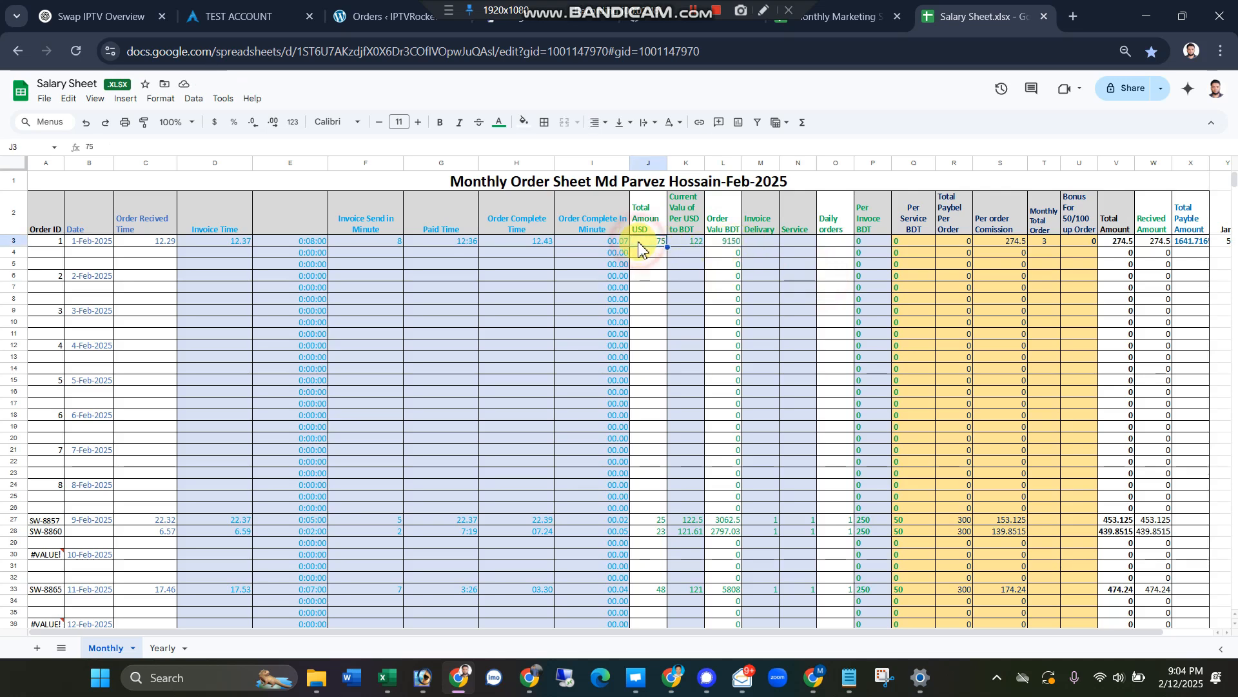
key(Delete)
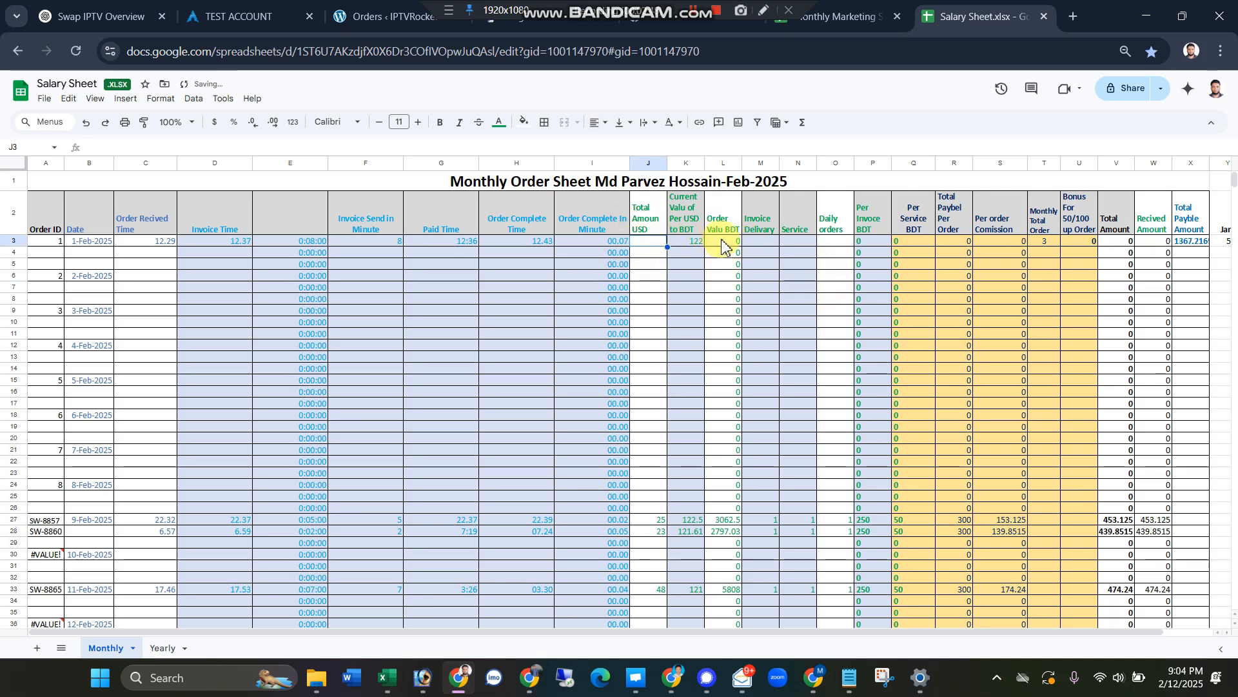
click(678, 243)
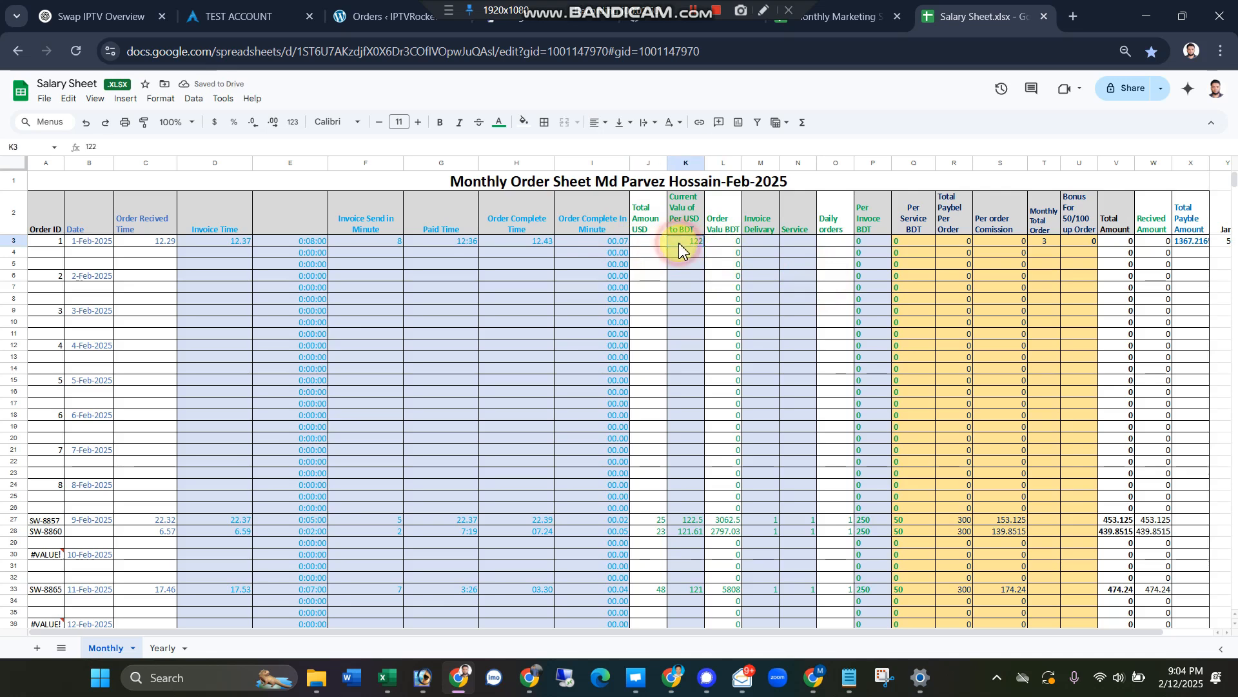
key(Delete)
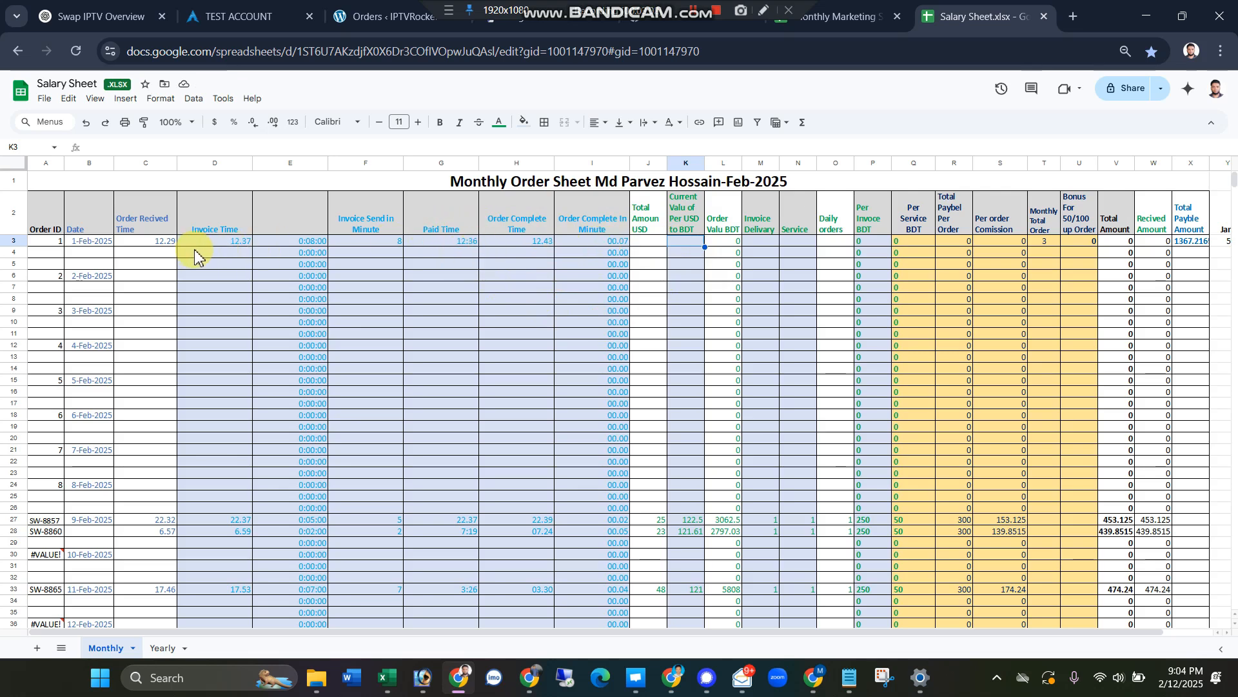
Step: Clear the Invoice Time and the Order Recived Time of the 1-Feb-2025 order
click(224, 243)
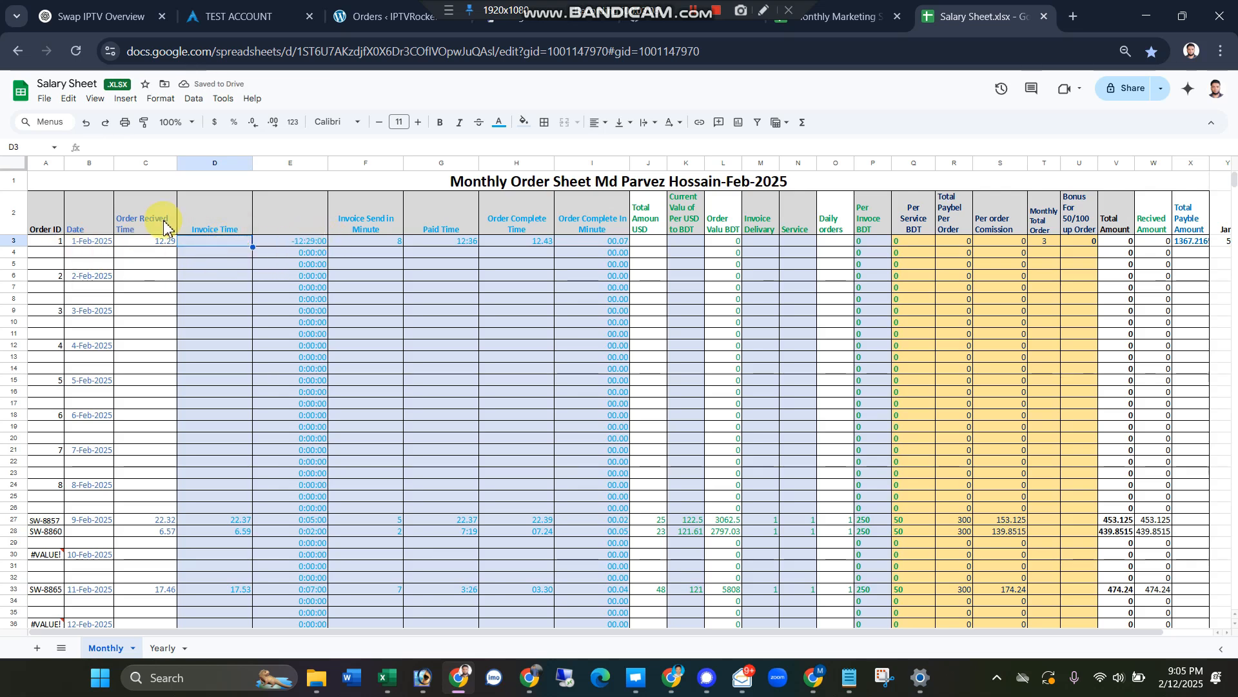
click(161, 242)
key(Delete)
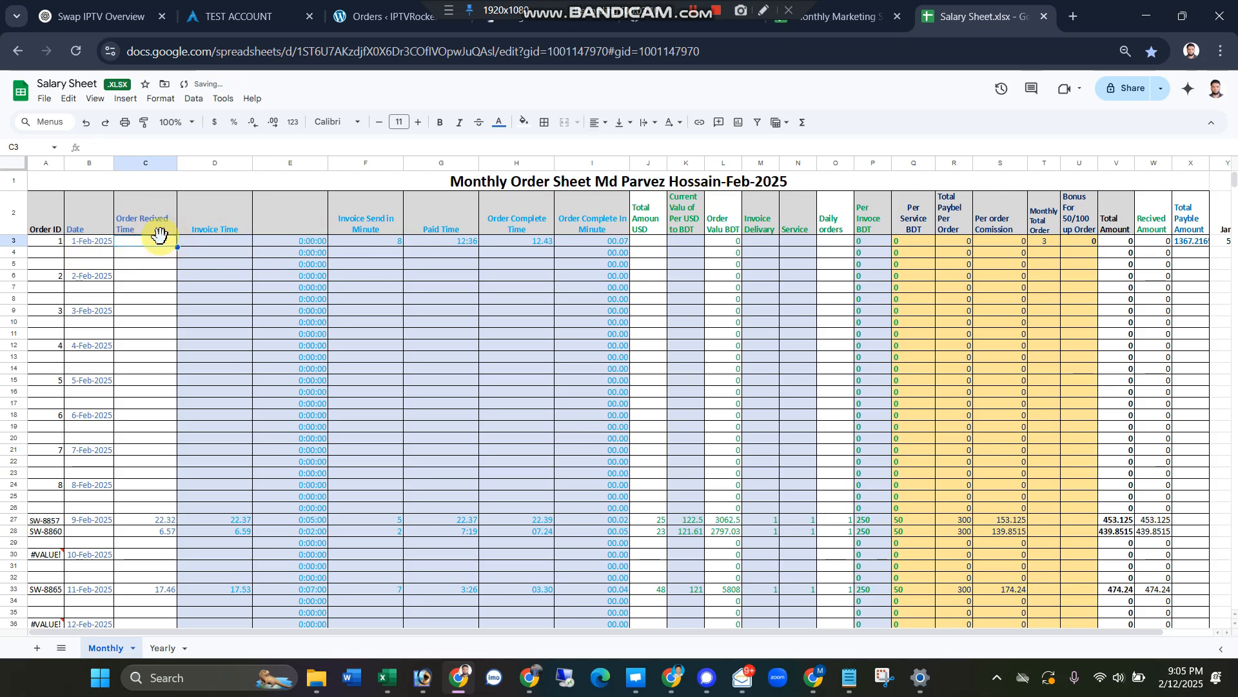
click(378, 332)
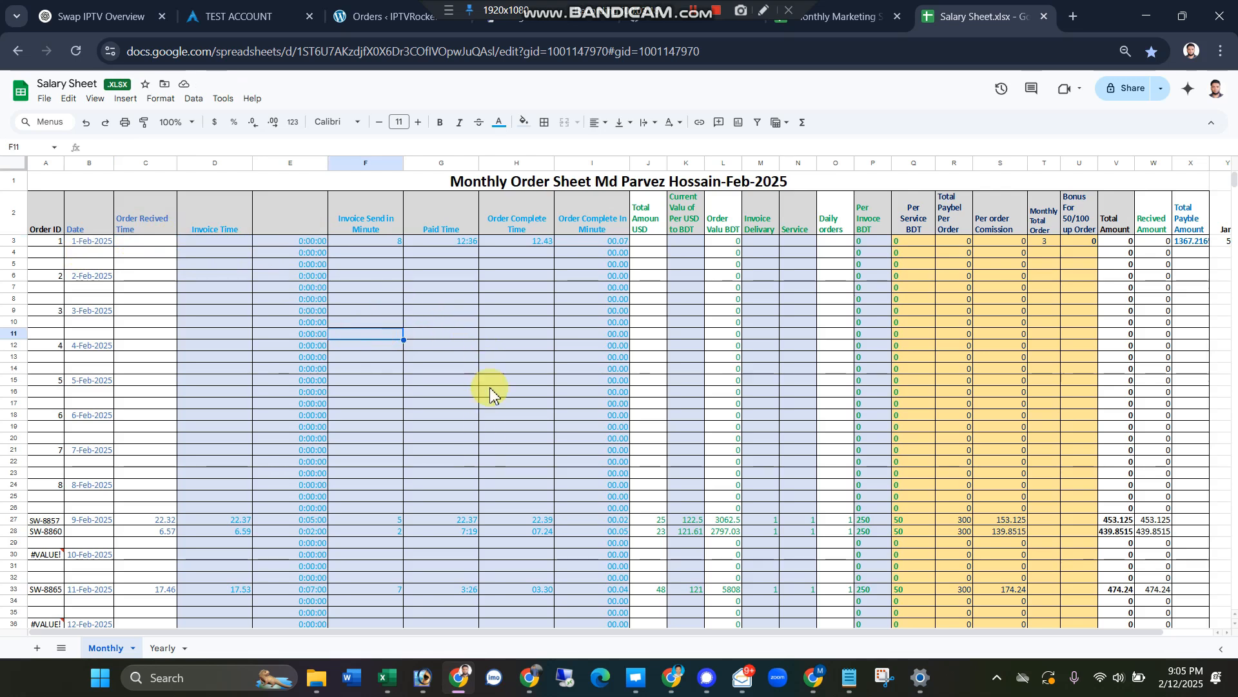
Step: Switch to the monthly marketing sheet and inspect the LinkedIn total formula and the LinkedIn and Medium Price P.H values
click(829, 15)
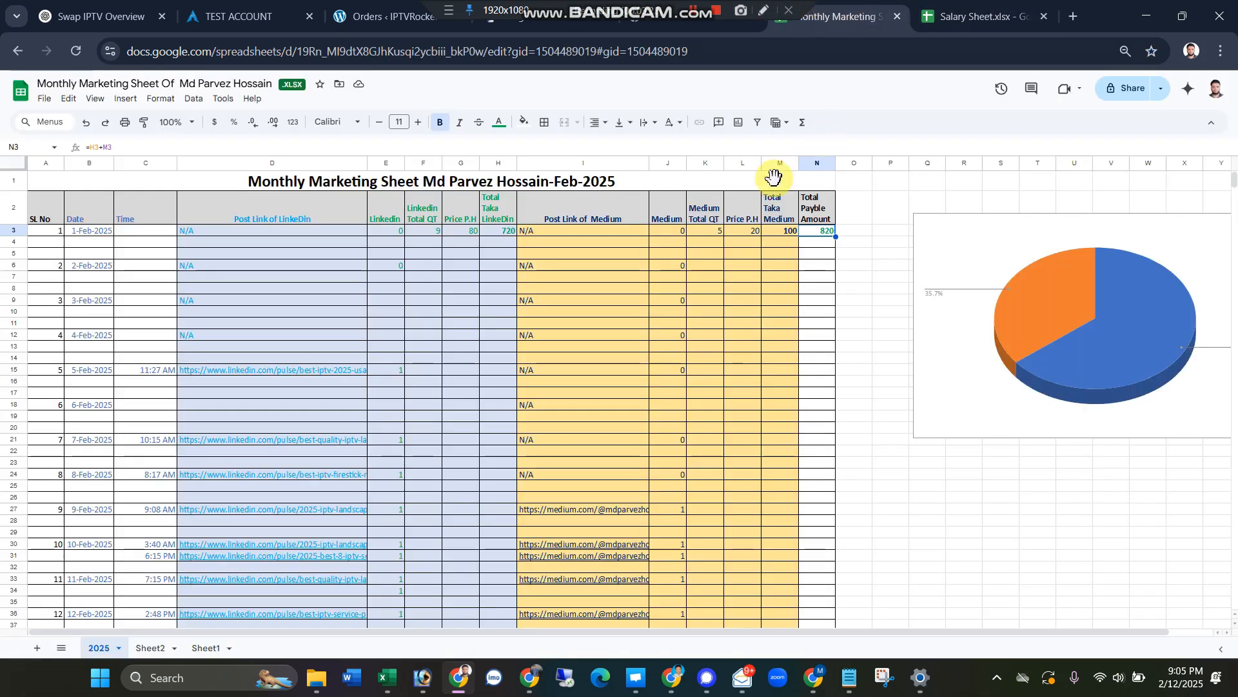
click(307, 287)
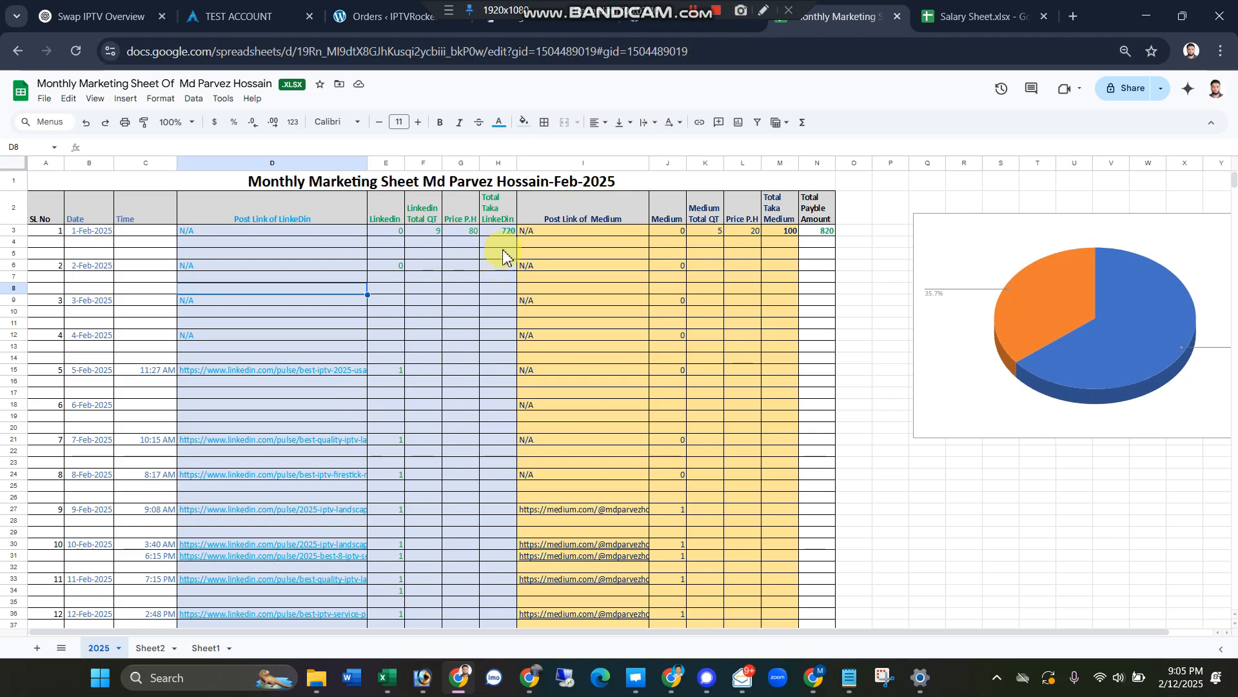
click(505, 231)
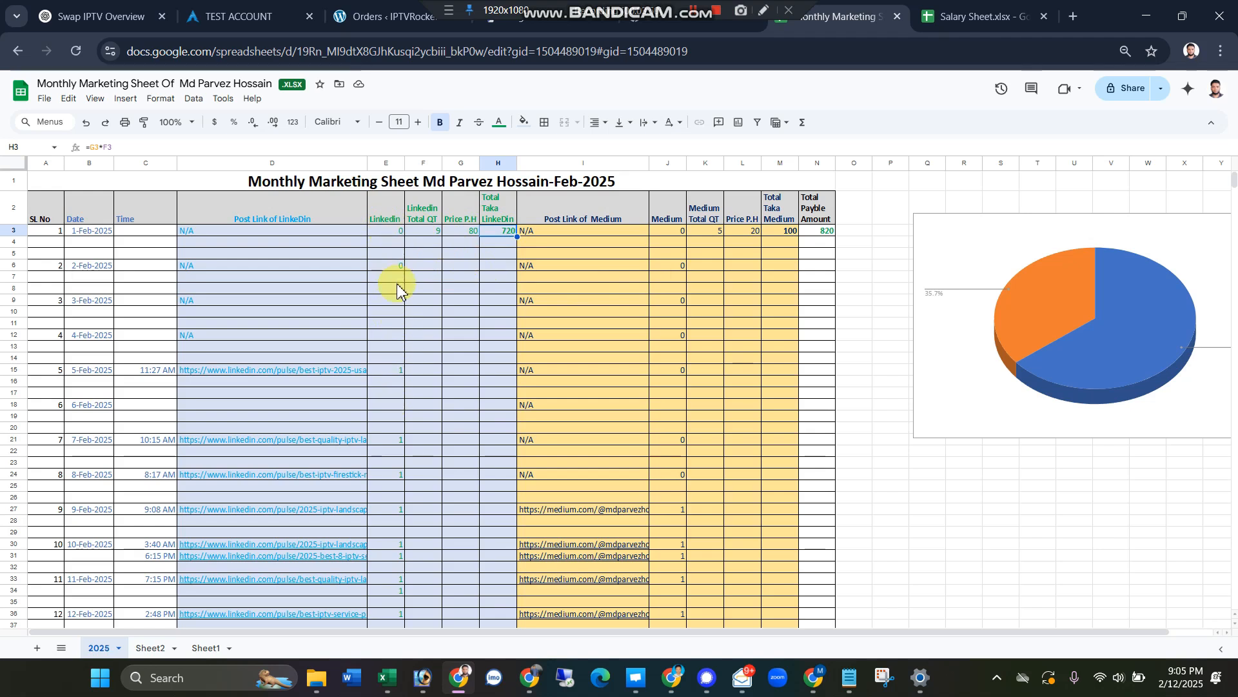
click(467, 238)
click(467, 275)
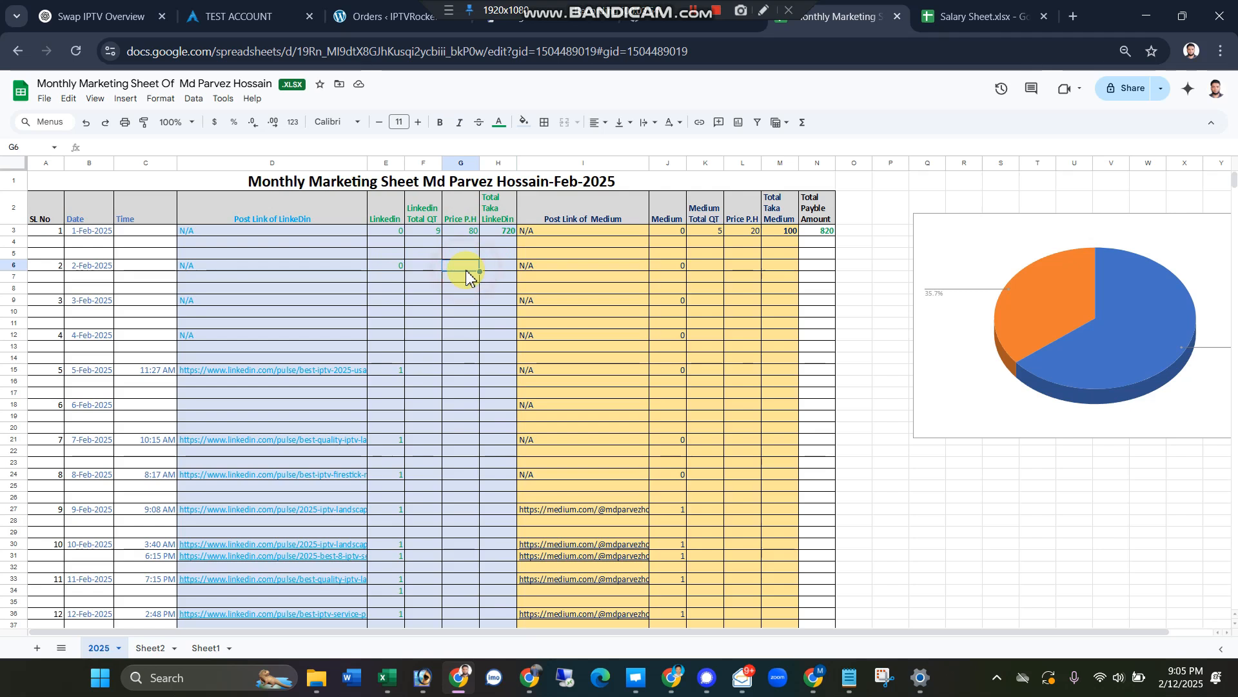
click(464, 232)
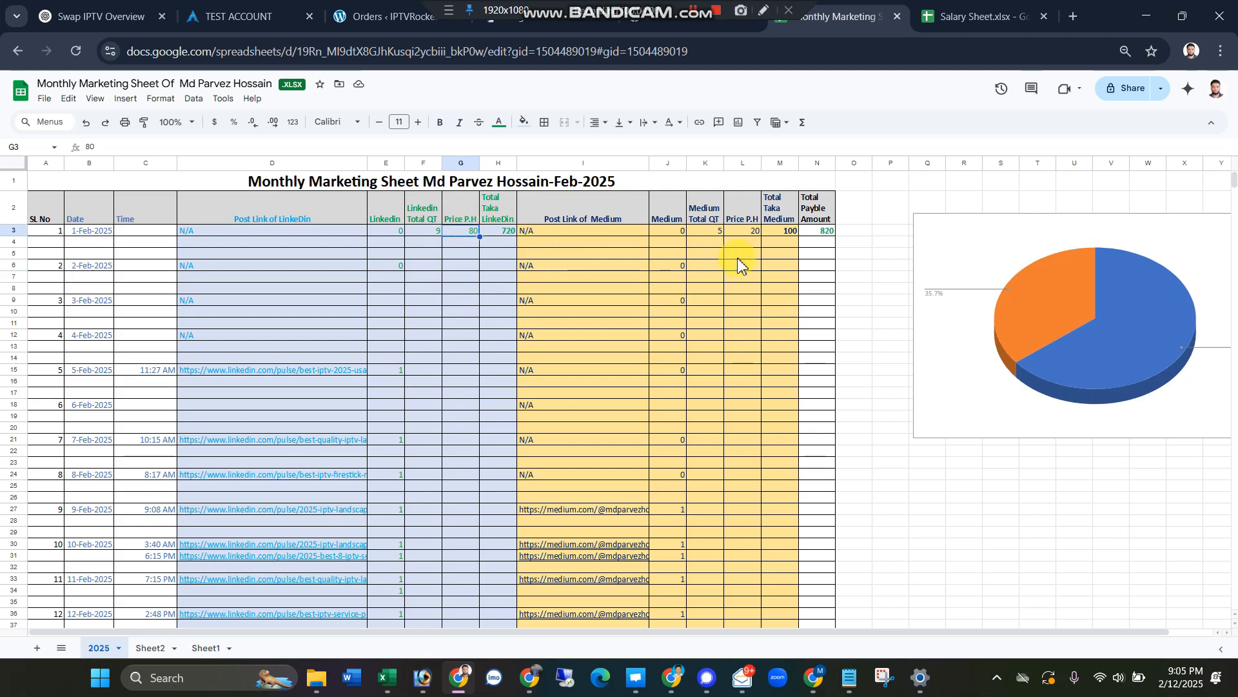
click(737, 234)
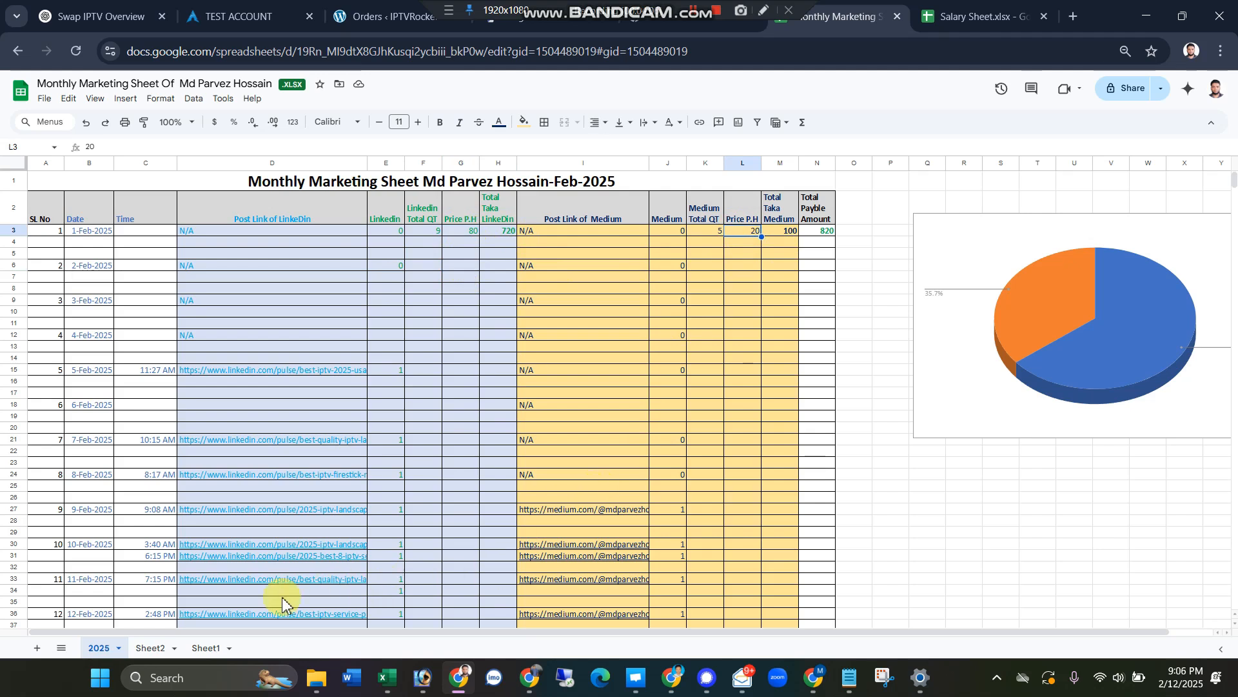
mouse_move(332, 565)
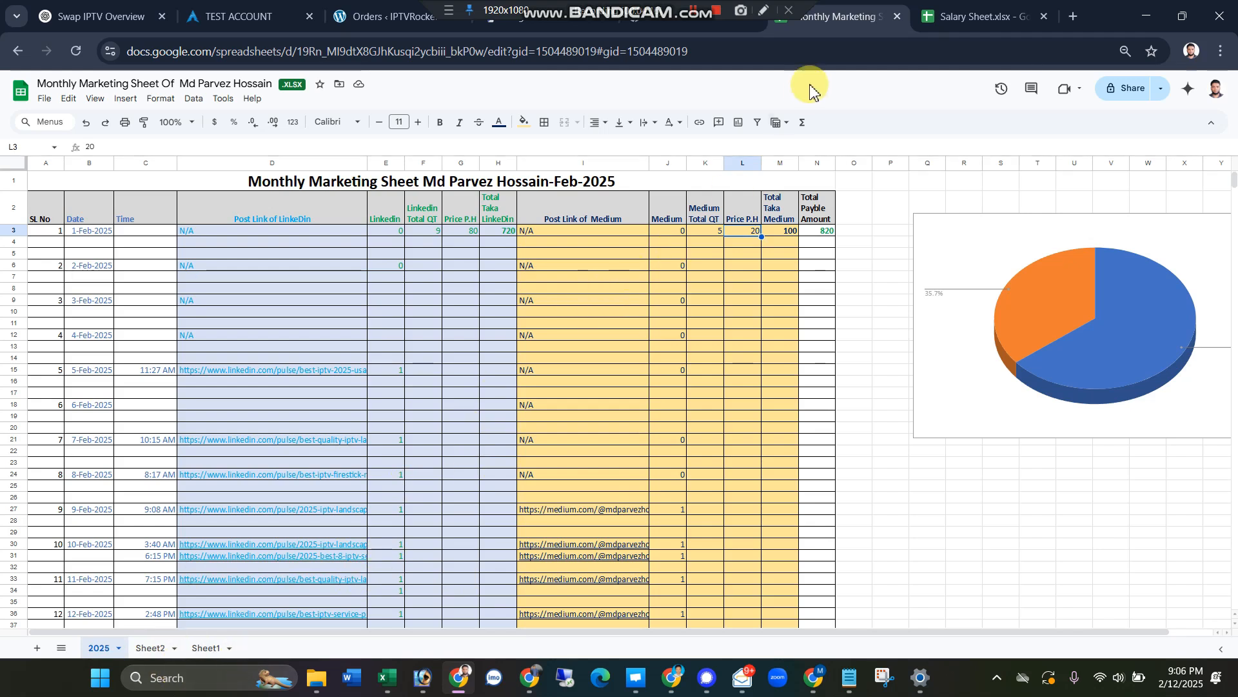
Step: Switch to the Salary Sheet, review the Yearly sheet's monthly totals, and return to the Monthly sheet
click(966, 14)
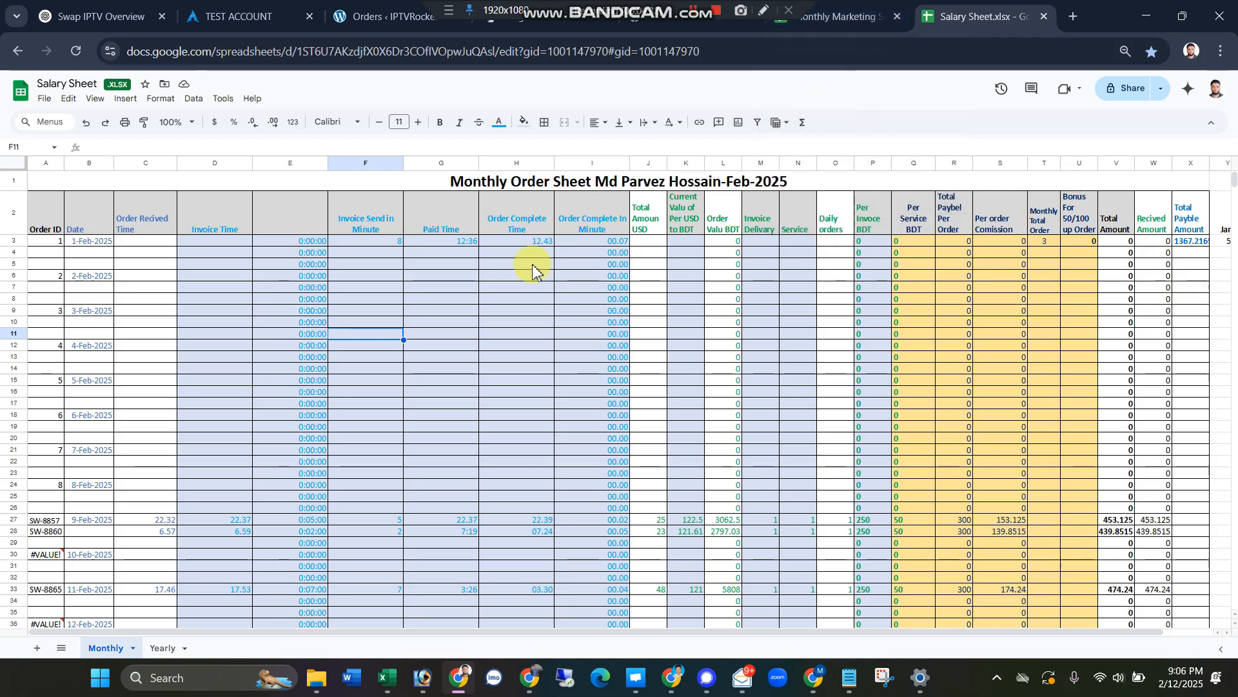
click(155, 649)
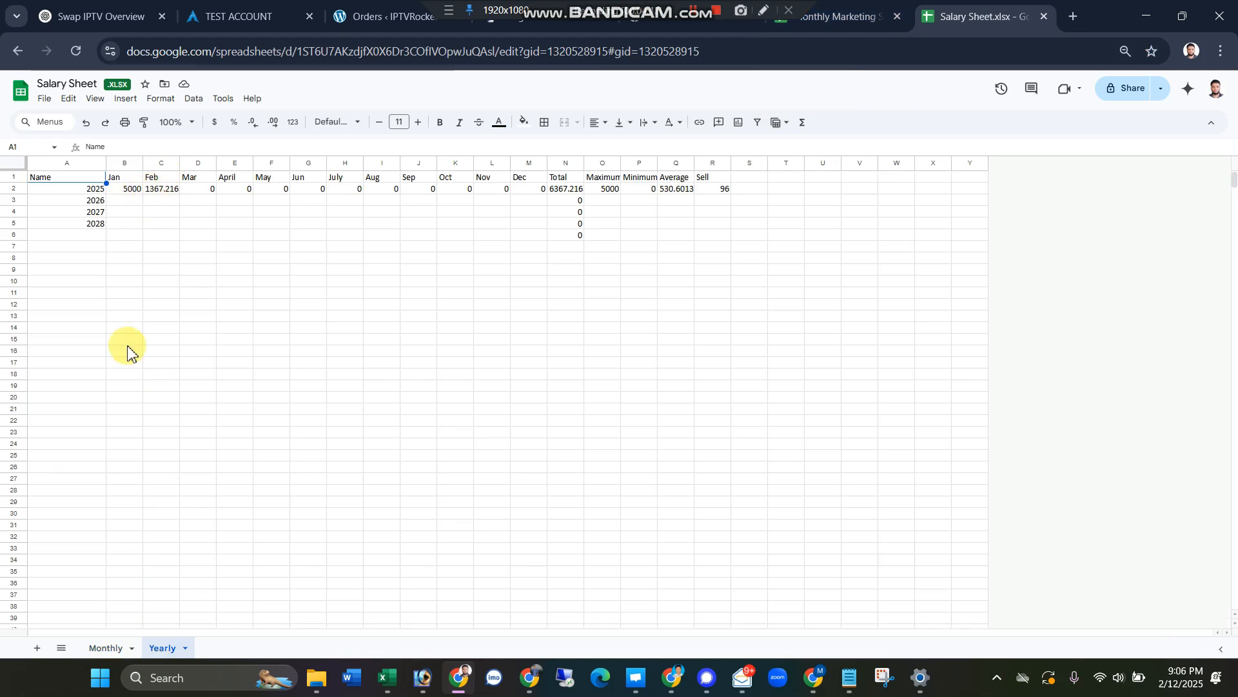
click(103, 648)
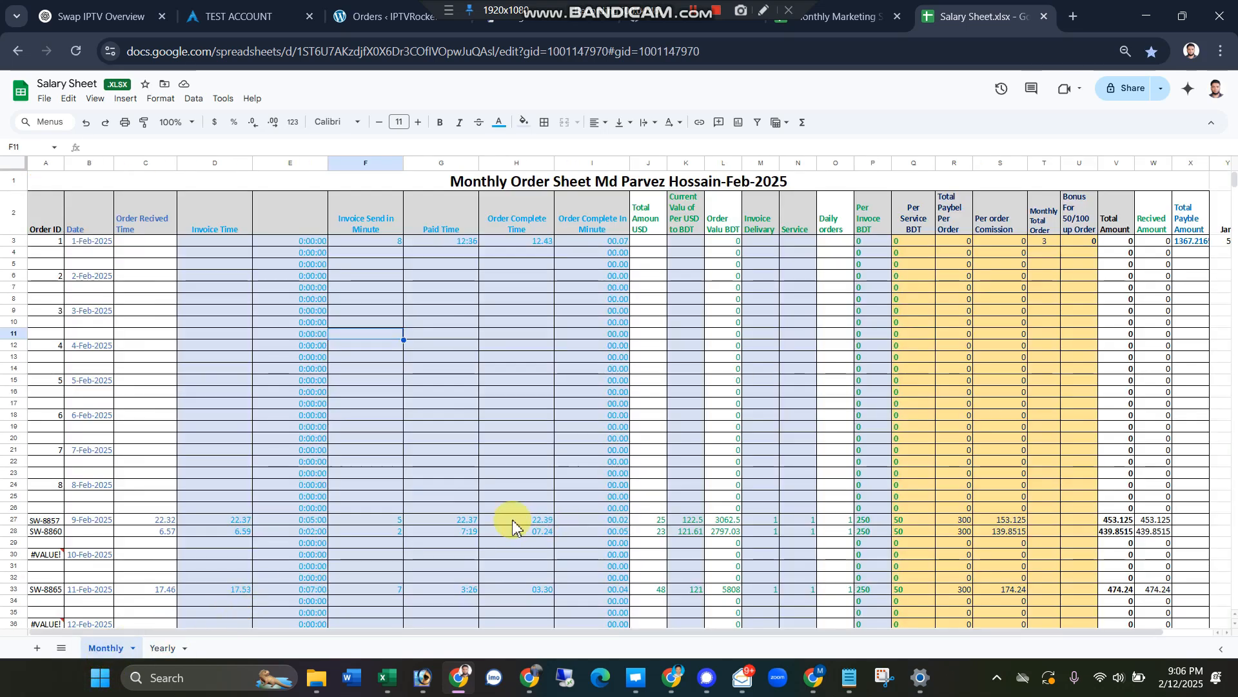